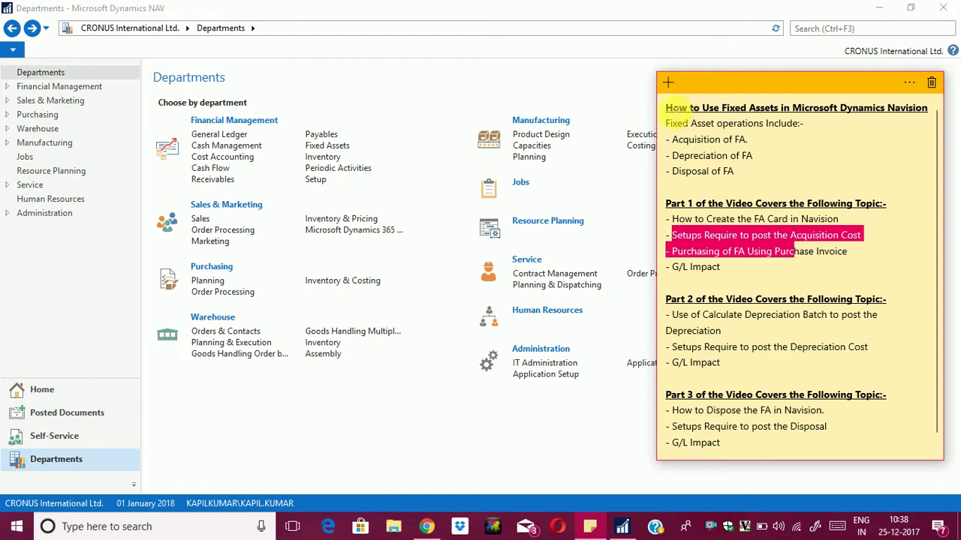
Read the sticky note's title on using fixed assets and its acquisition, depreciation and disposal operations.
click(670, 107)
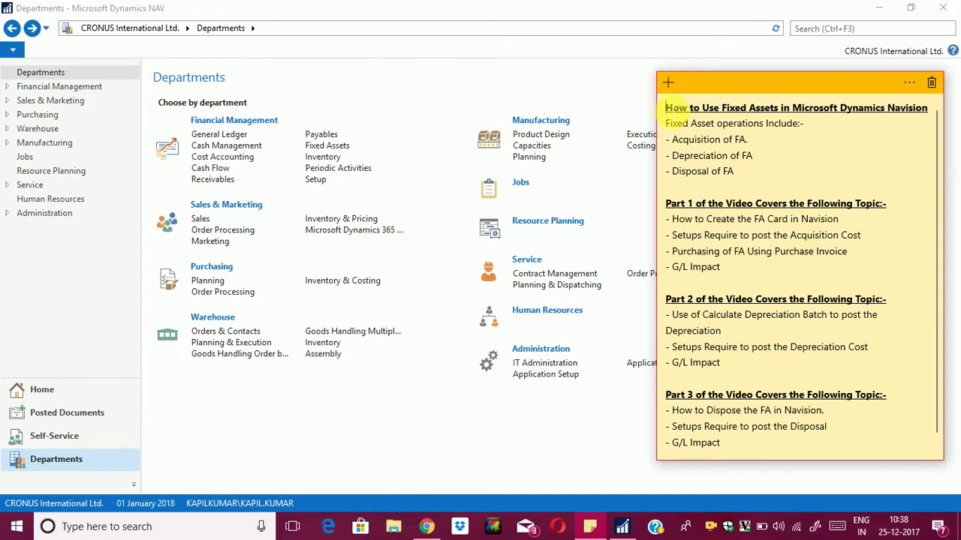
drag(675, 112, 862, 119)
key(shift+Right)
key(shift+Right)
key(shift+Right)
key(shift+Right)
key(shift+Right)
key(shift+Right)
key(shift+Right)
key(shift+Right)
key(shift+Right)
key(shift+Right)
key(shift+Right)
key(shift+Right)
key(shift+Right)
key(shift+Right)
key(shift+Right)
key(shift+Right)
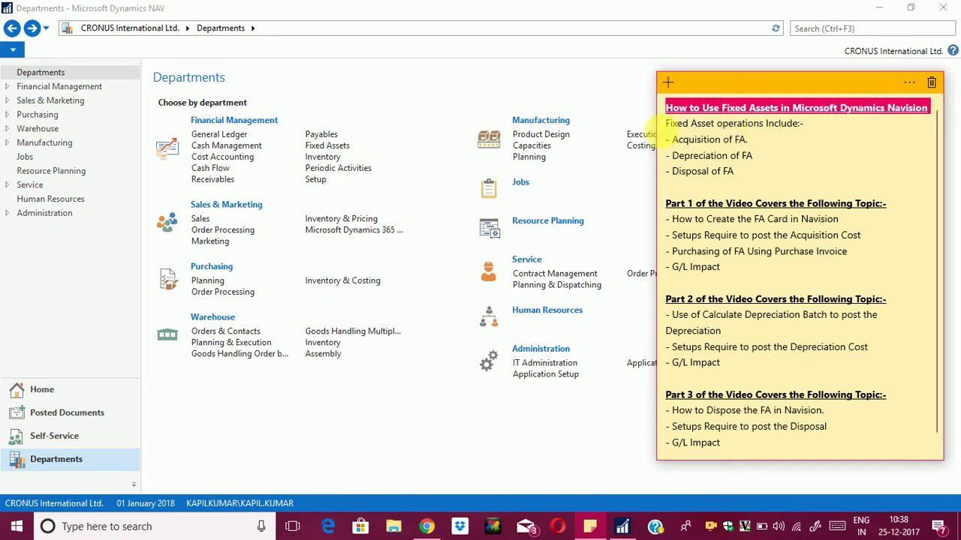
drag(672, 143, 747, 150)
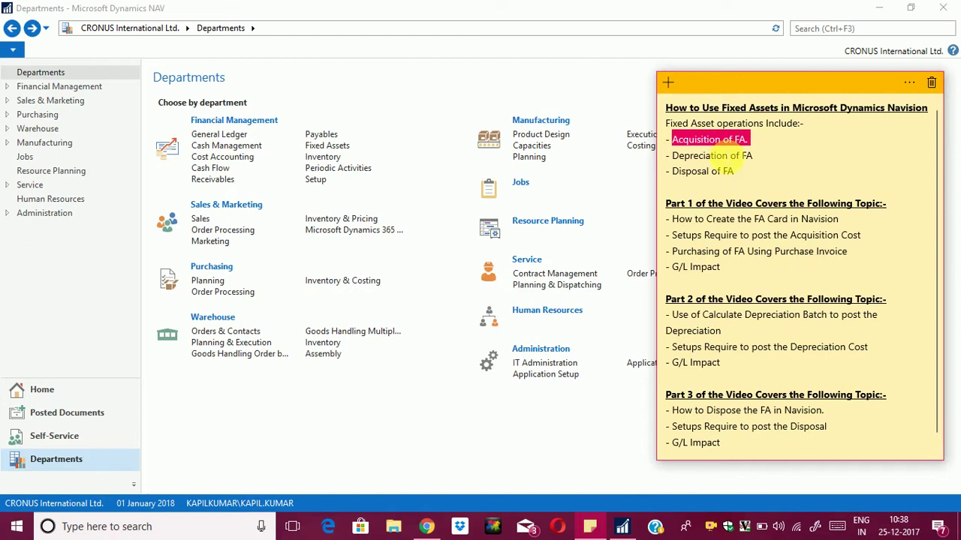
drag(670, 155, 752, 156)
drag(672, 171, 750, 175)
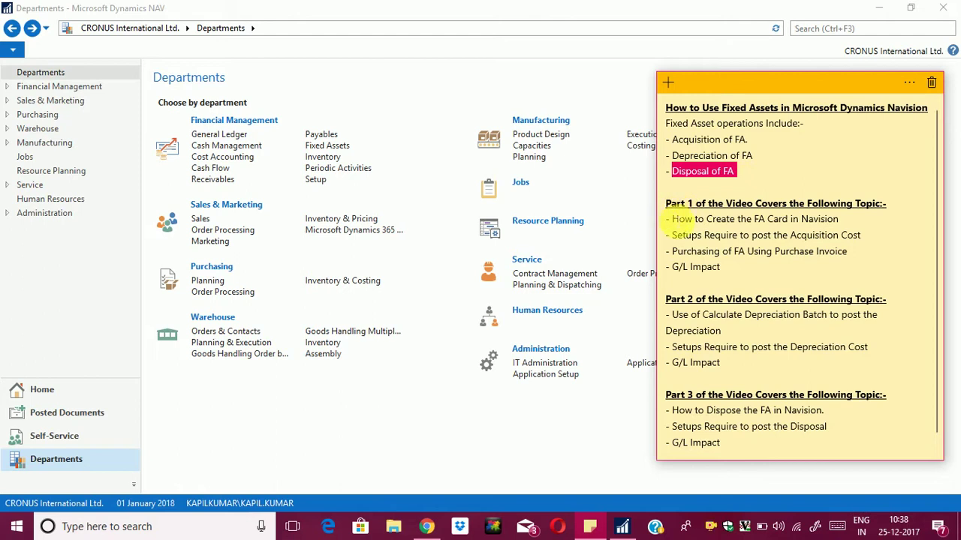
Go through the Part 1 topics in the note, from creating the FA card to G/L impact.
click(672, 218)
drag(671, 218, 839, 222)
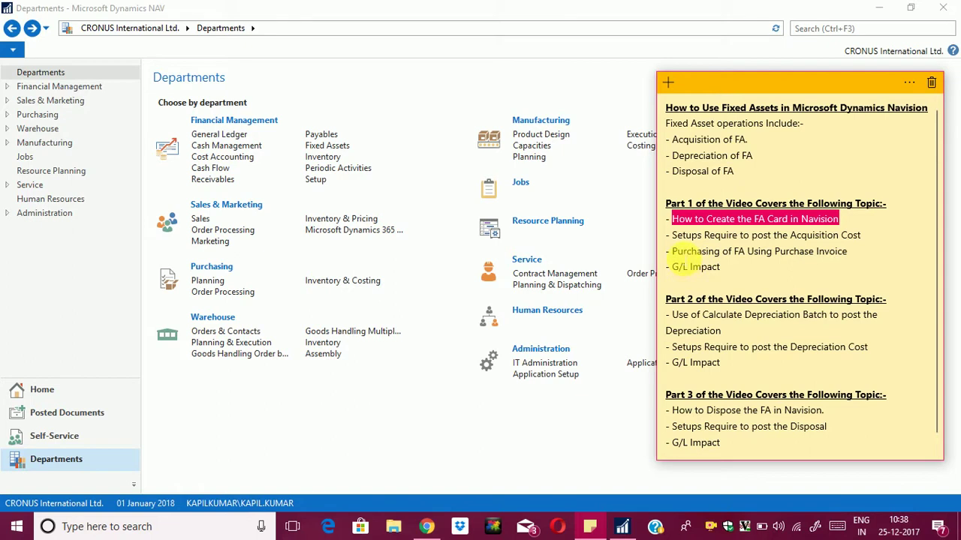
click(677, 236)
drag(674, 236, 869, 241)
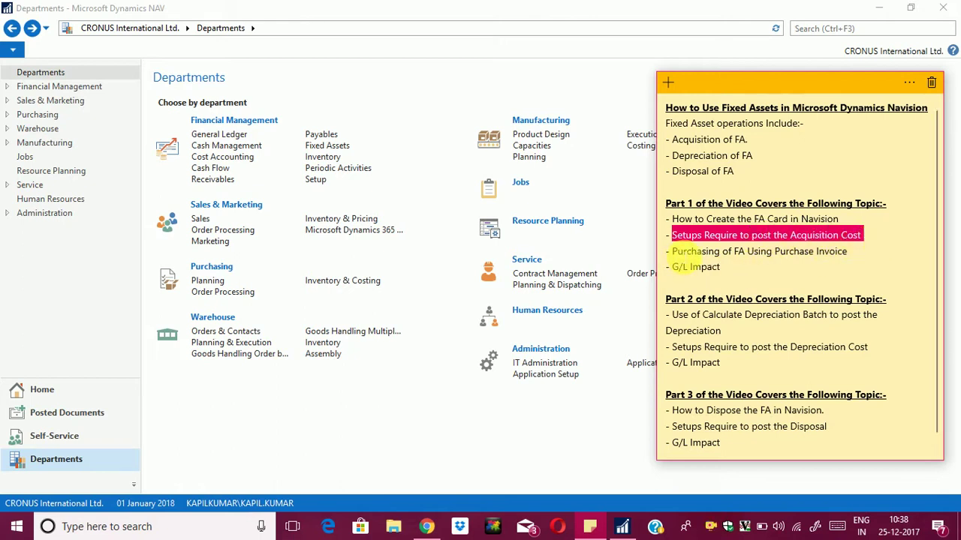
click(686, 252)
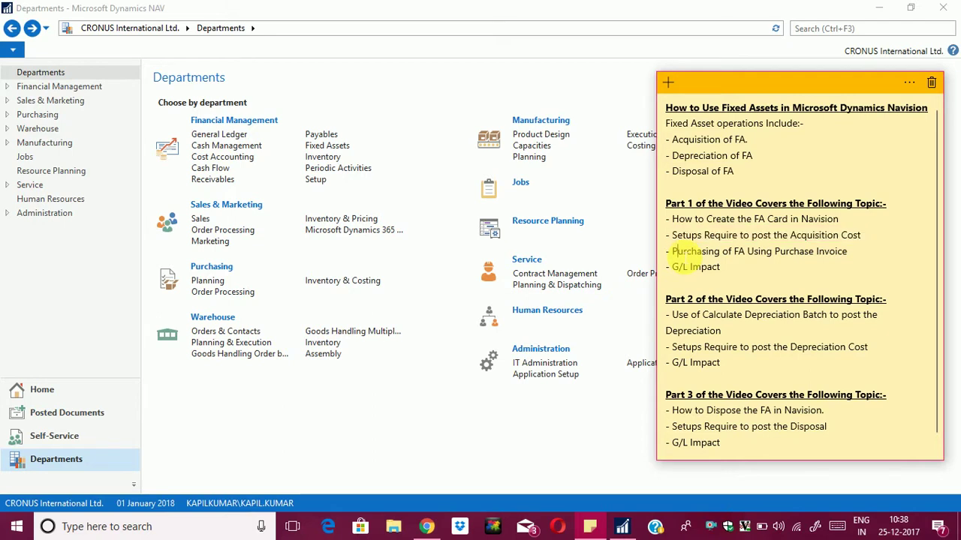
drag(677, 253, 826, 267)
click(684, 268)
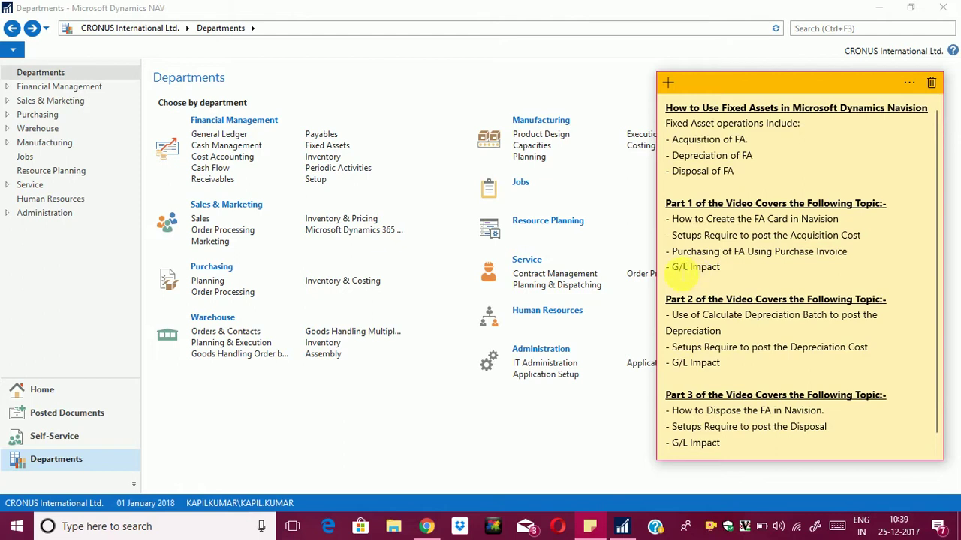
drag(672, 268, 722, 269)
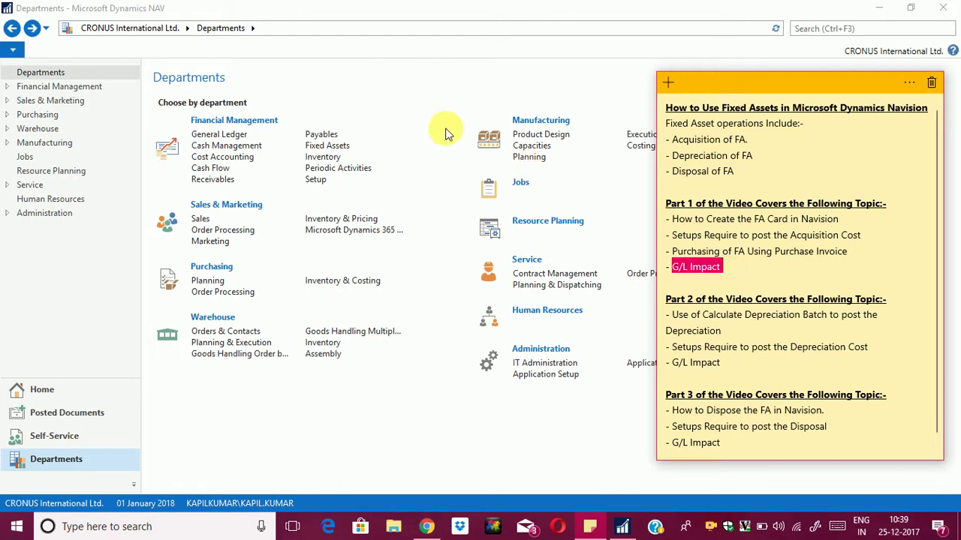
Create a new fixed asset from the Financial Management Fixed Assets list with the description Laptop.
click(421, 109)
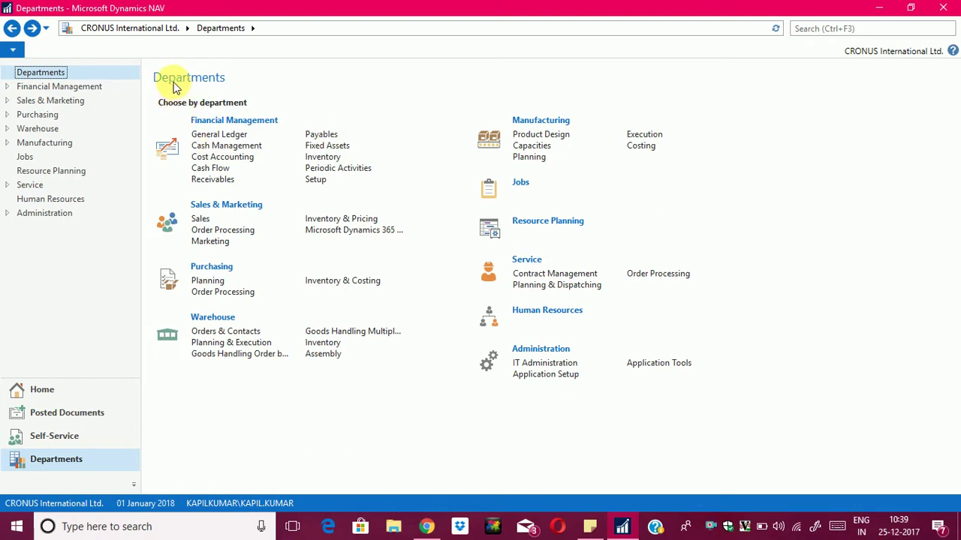
click(339, 147)
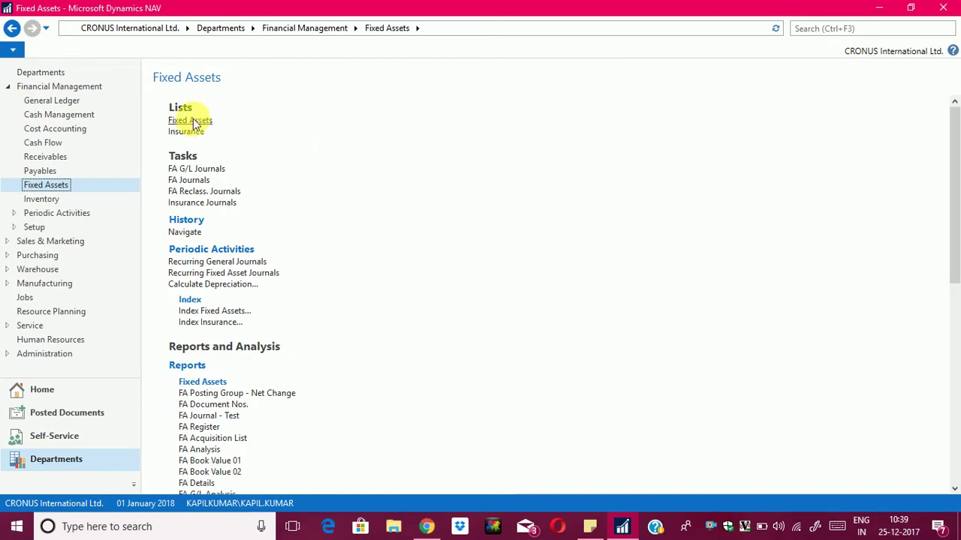
click(193, 121)
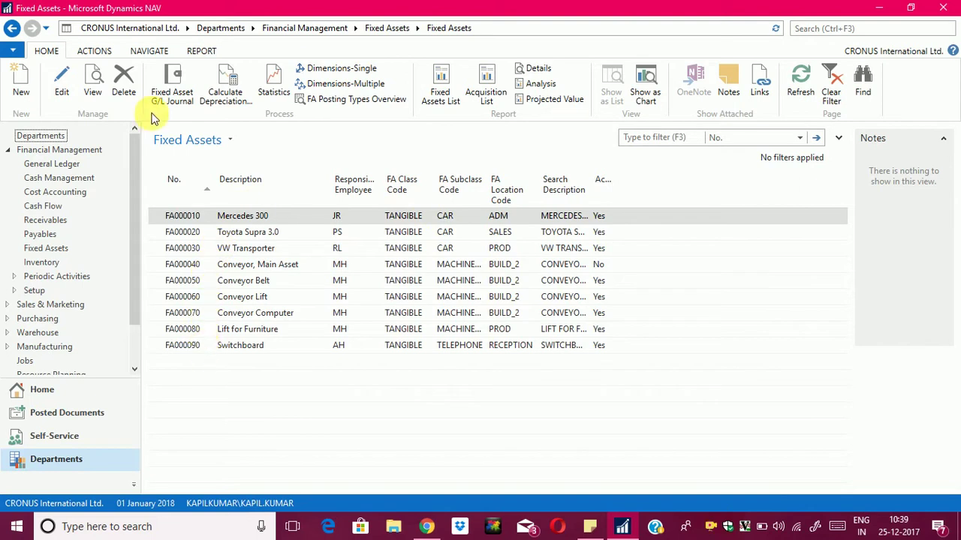
click(22, 81)
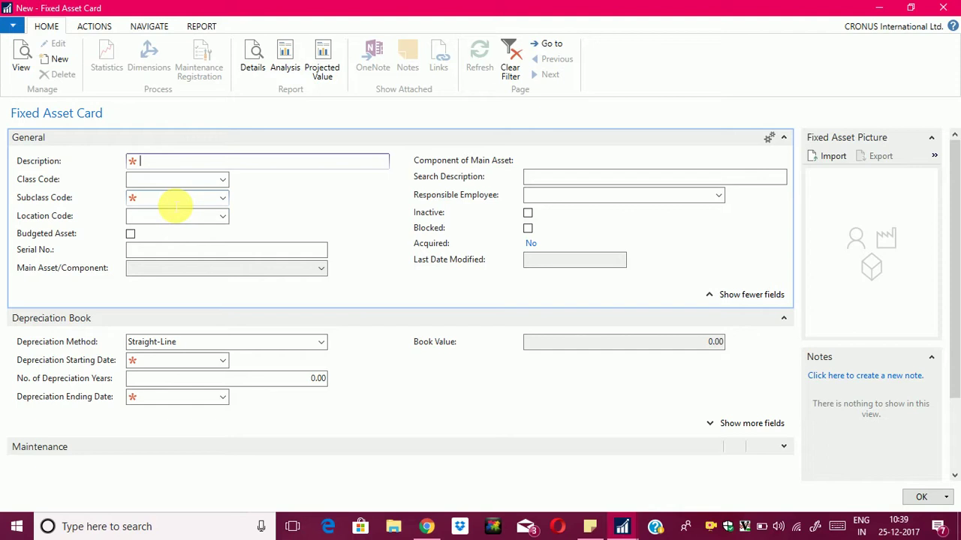
text(Laptop)
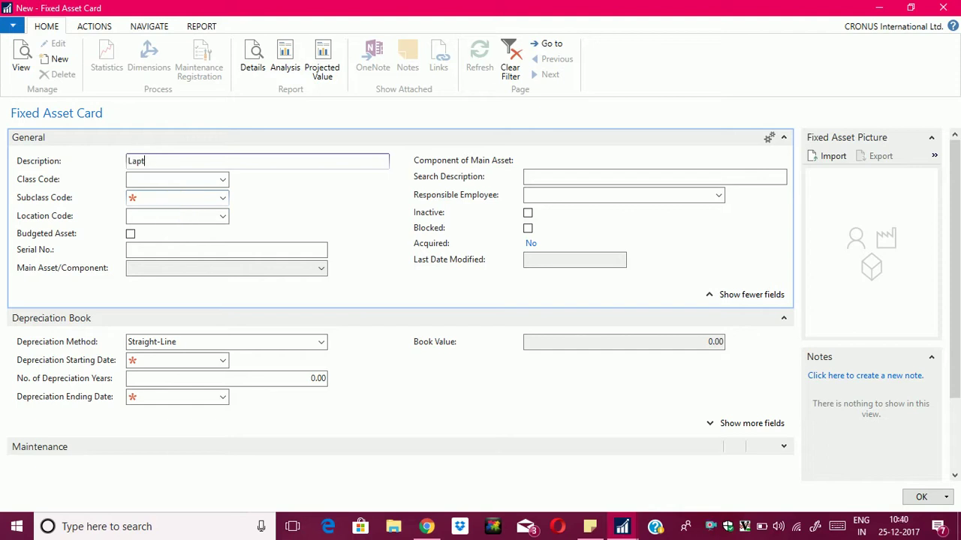
key(Tab)
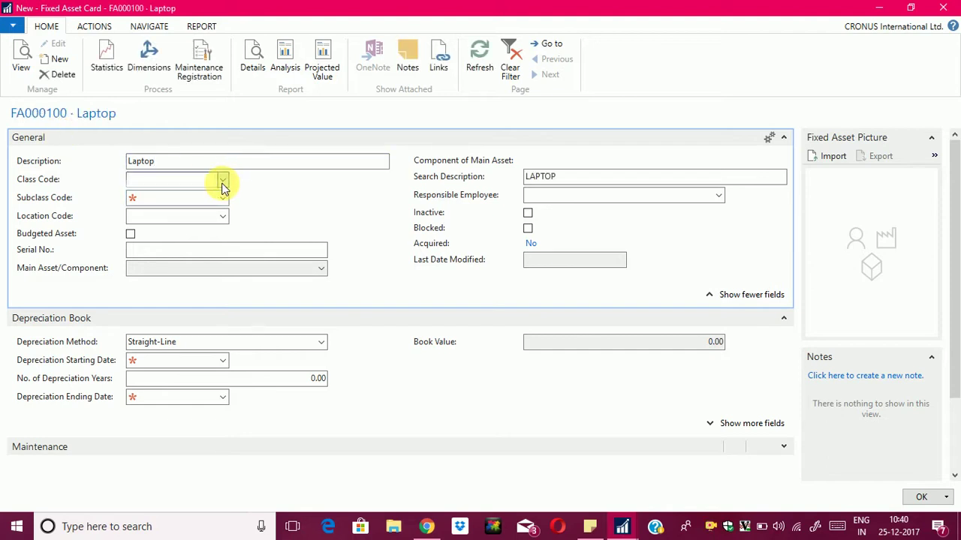
Assign the Laptop asset class code TANGIBLE, subclass code MACHINERY and location code BLUE.
click(223, 181)
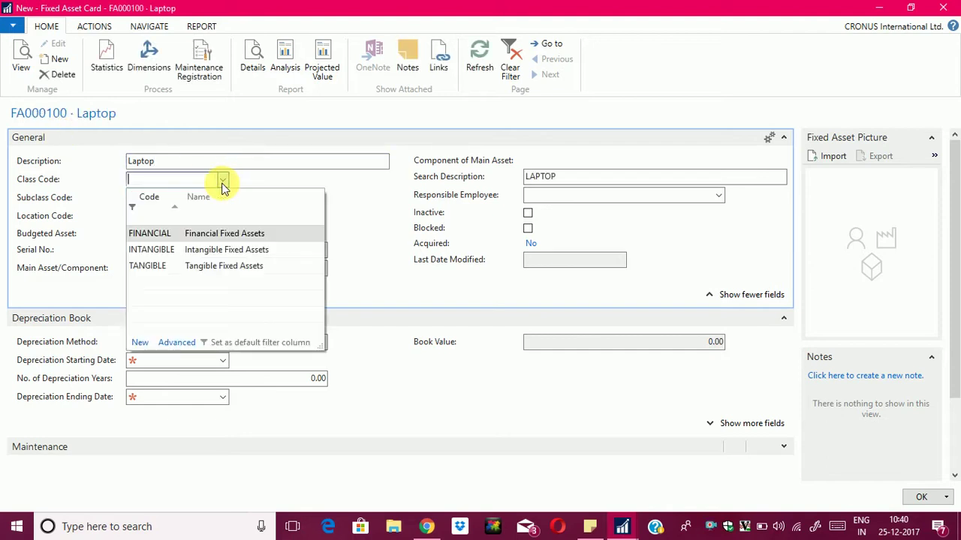
click(161, 267)
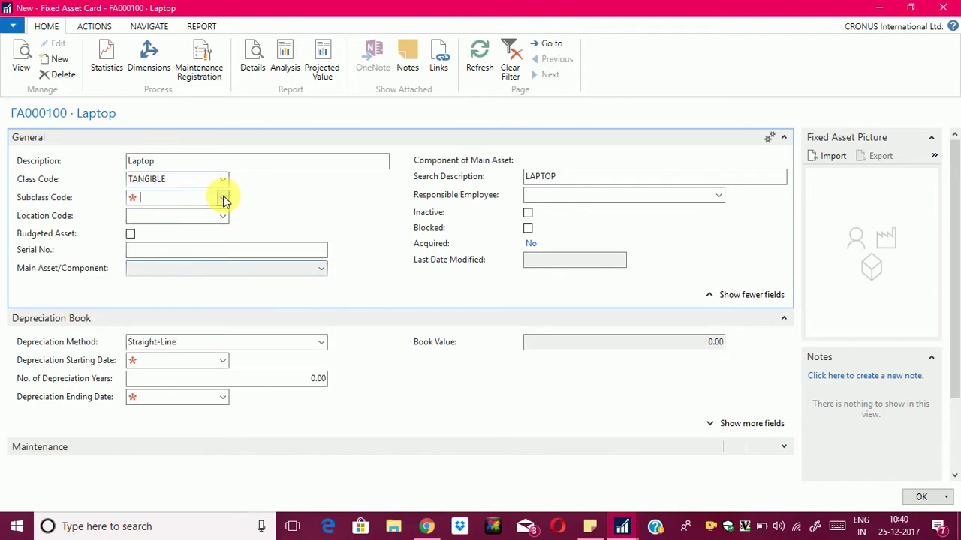
click(224, 199)
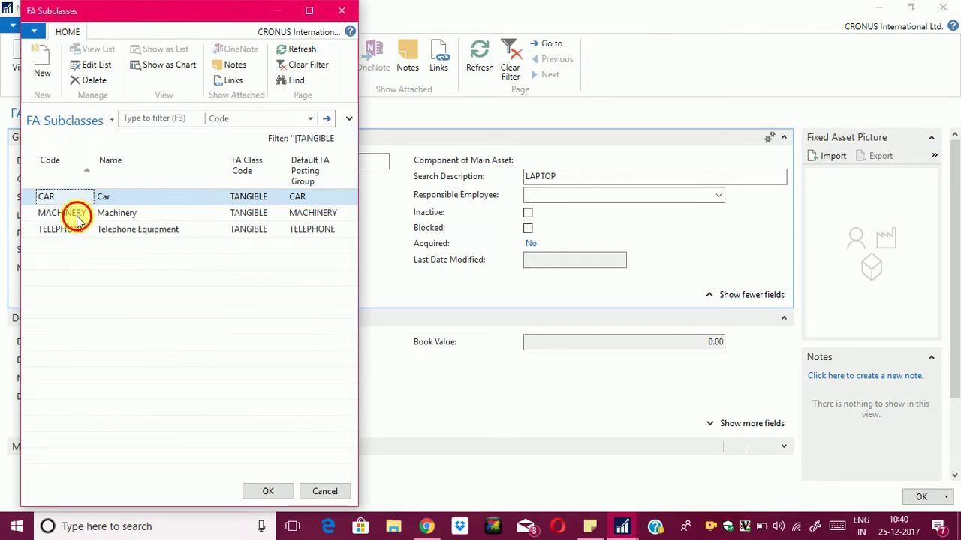
click(75, 215)
click(270, 492)
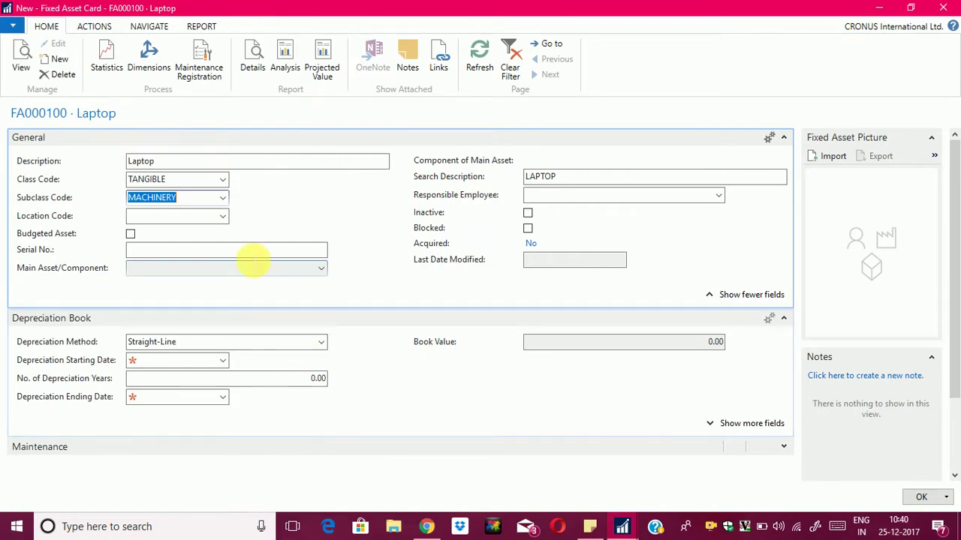
click(226, 218)
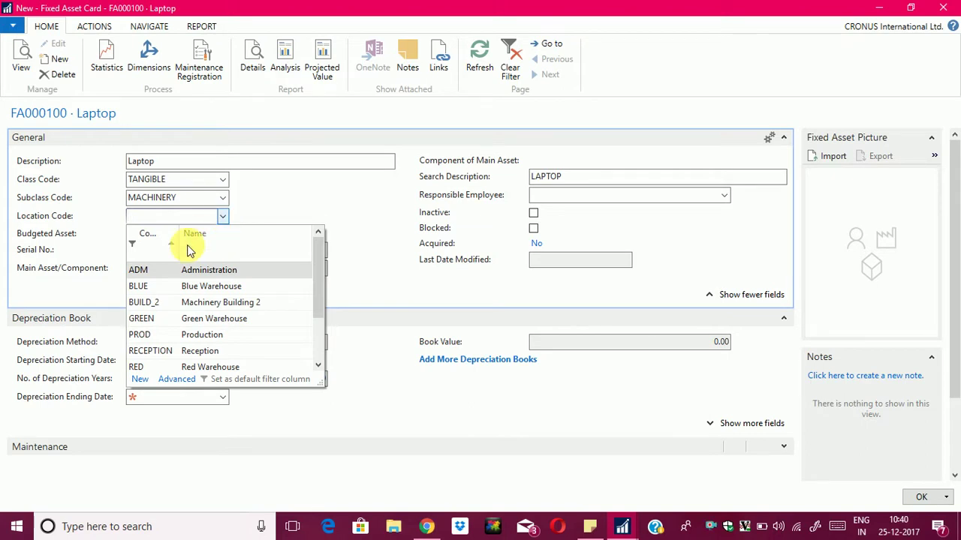
click(159, 289)
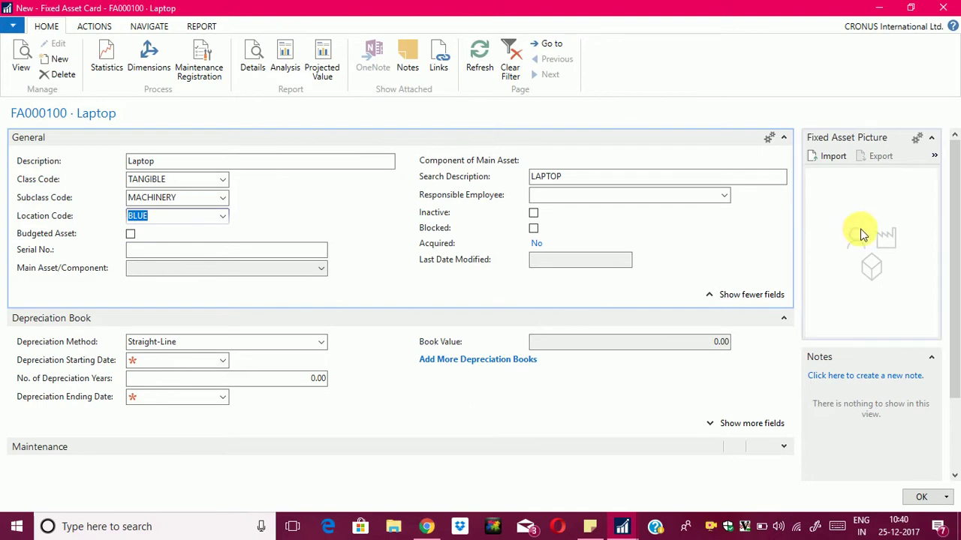
Review the Laptop card's depreciation method, description, class, subclass and location fields.
click(214, 344)
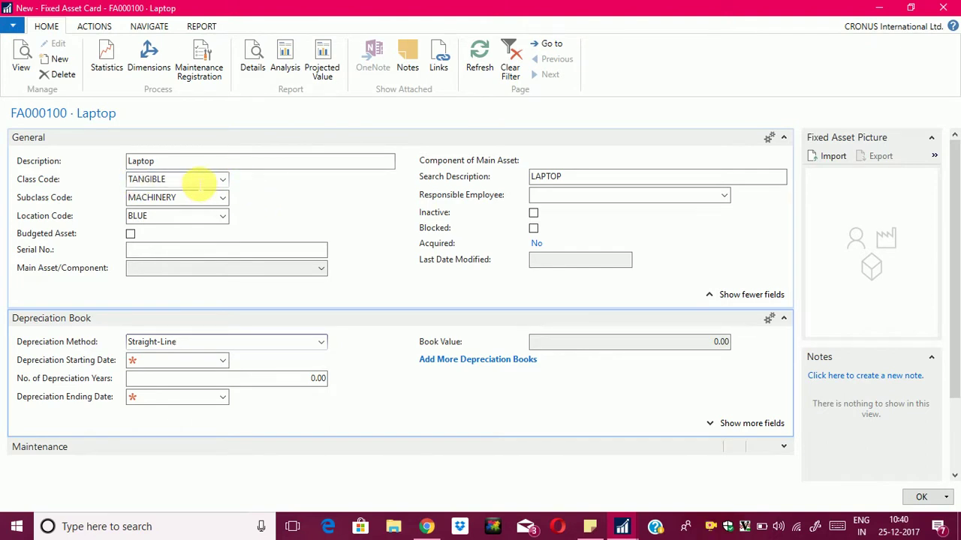
click(185, 165)
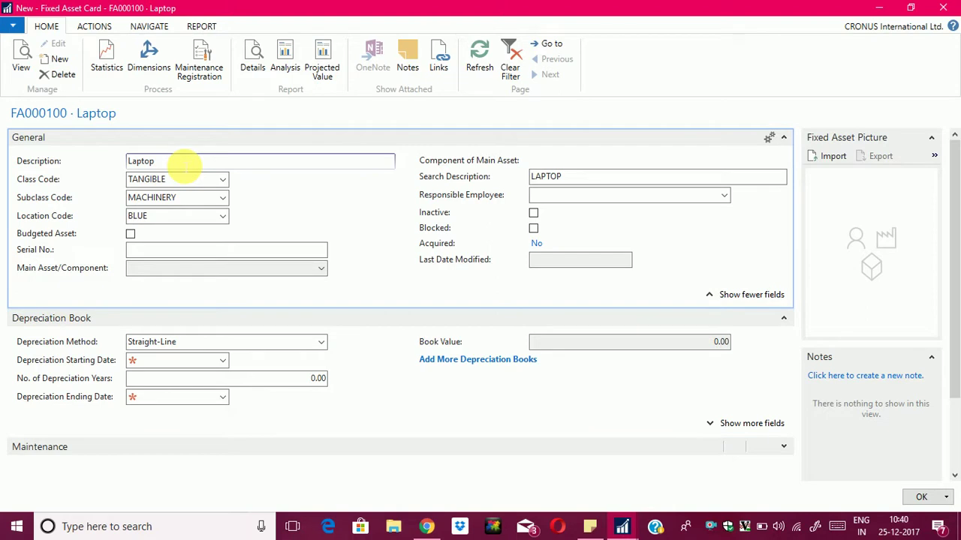
click(190, 180)
click(191, 195)
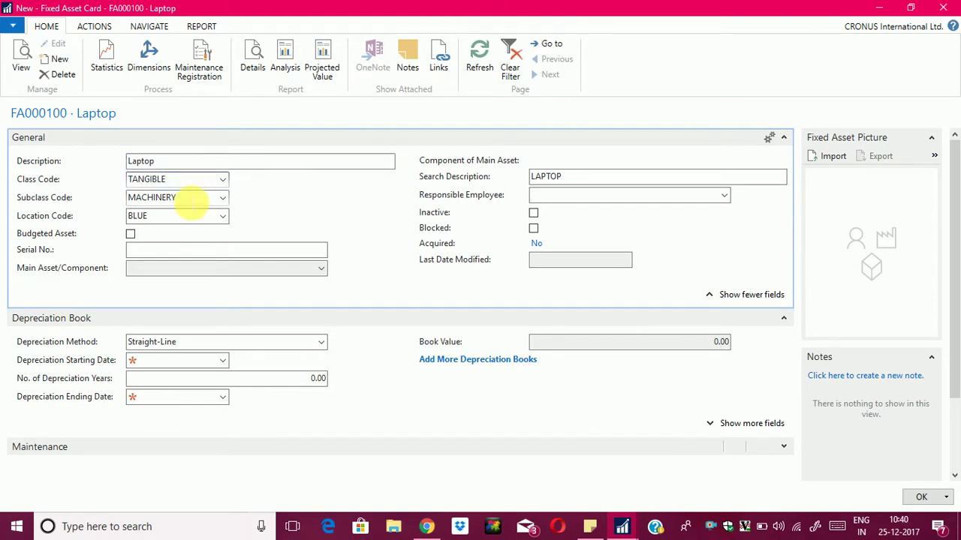
click(191, 217)
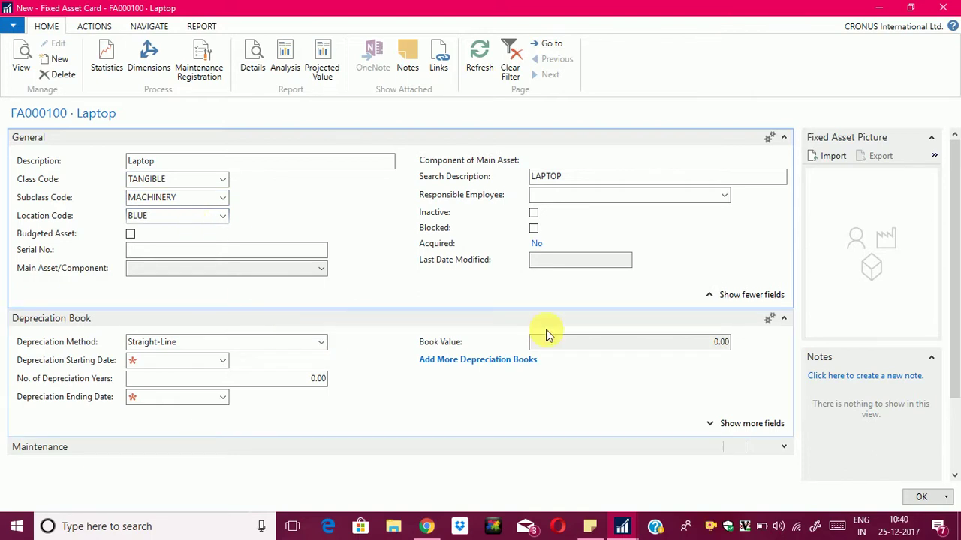
Show the additional depreciation book fields and check the available depreciation book codes without changing the selection.
click(716, 426)
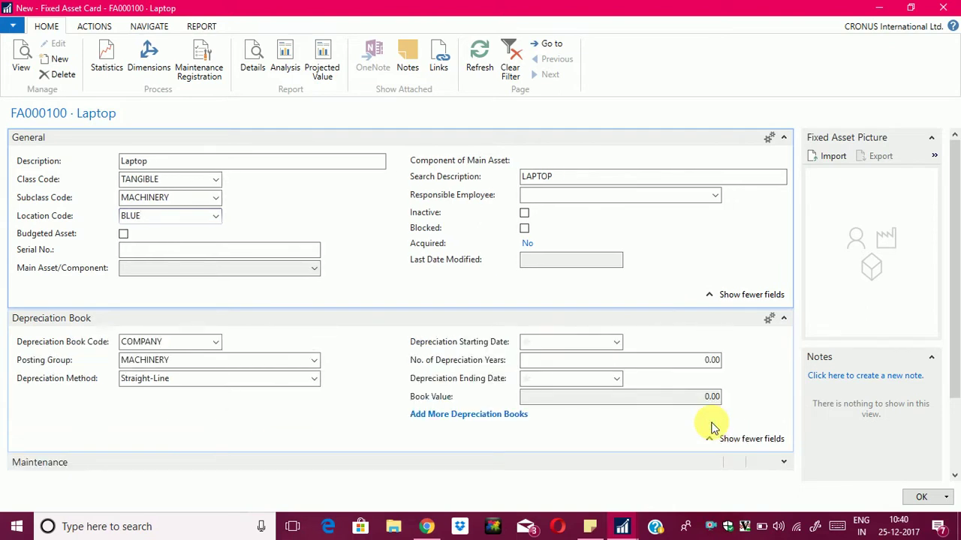
click(216, 345)
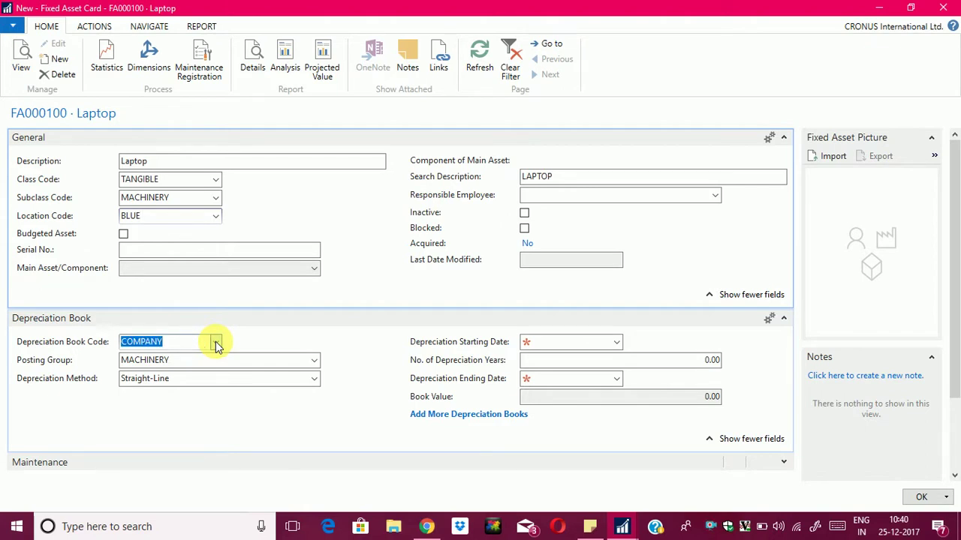
click(215, 345)
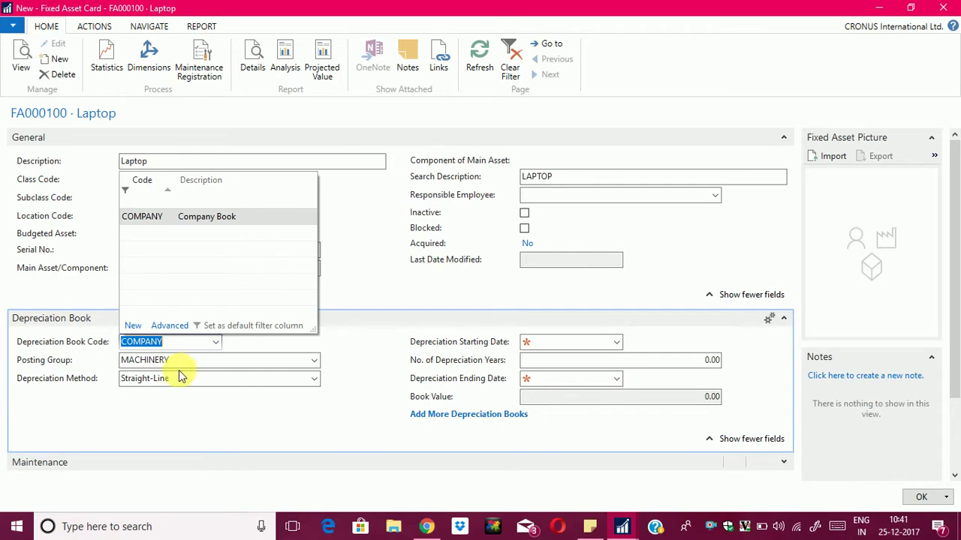
key(Escape)
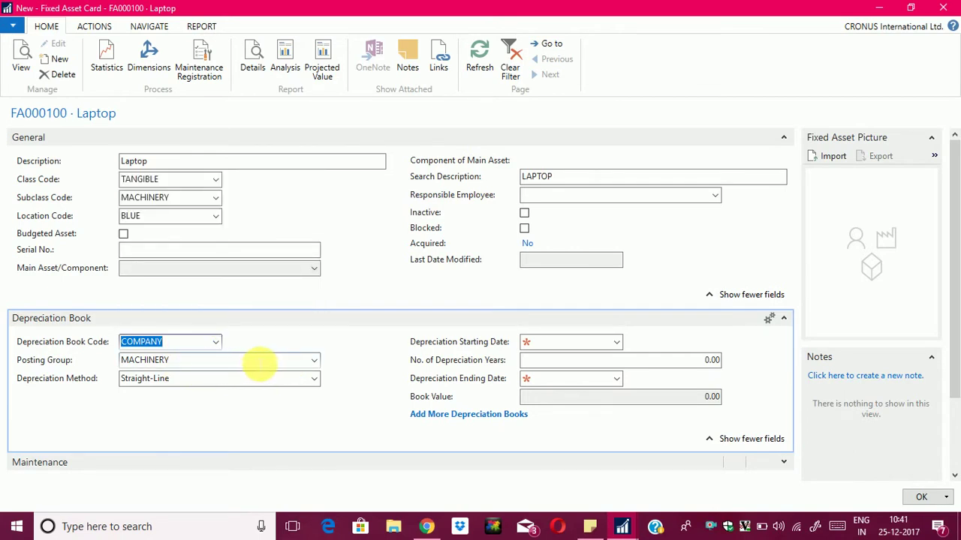
Open the MACHINERY posting group's card from the full FA Posting Groups list, maximize it and check the Acquisition Cost Account description.
click(169, 364)
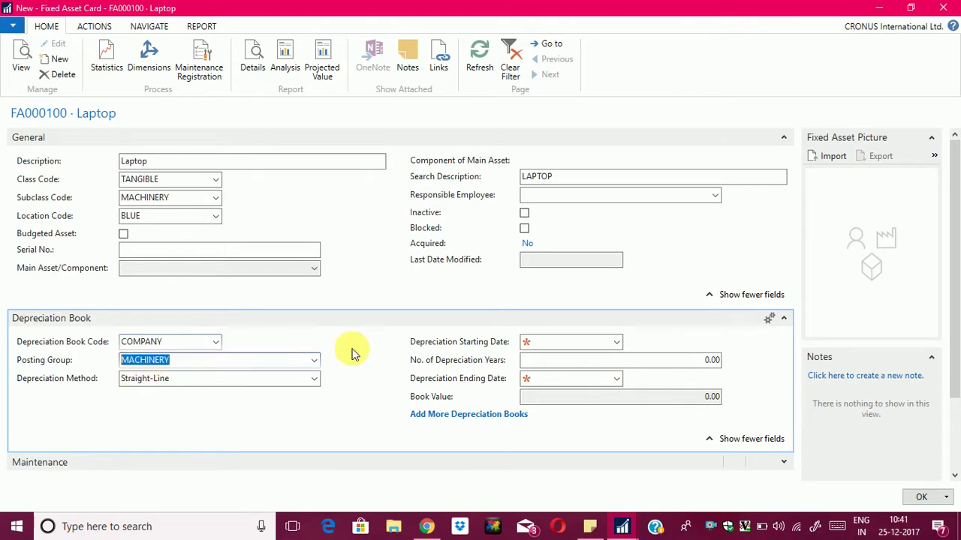
click(314, 361)
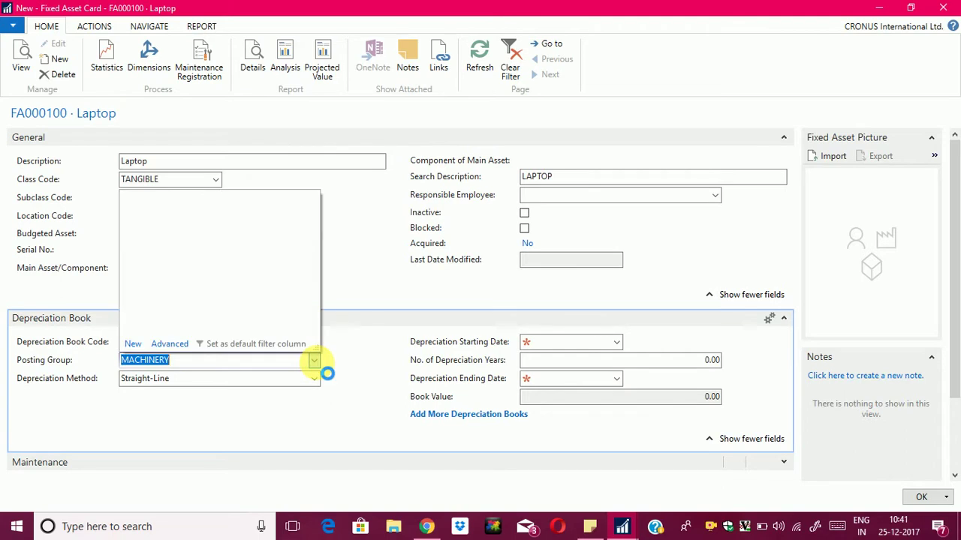
click(170, 344)
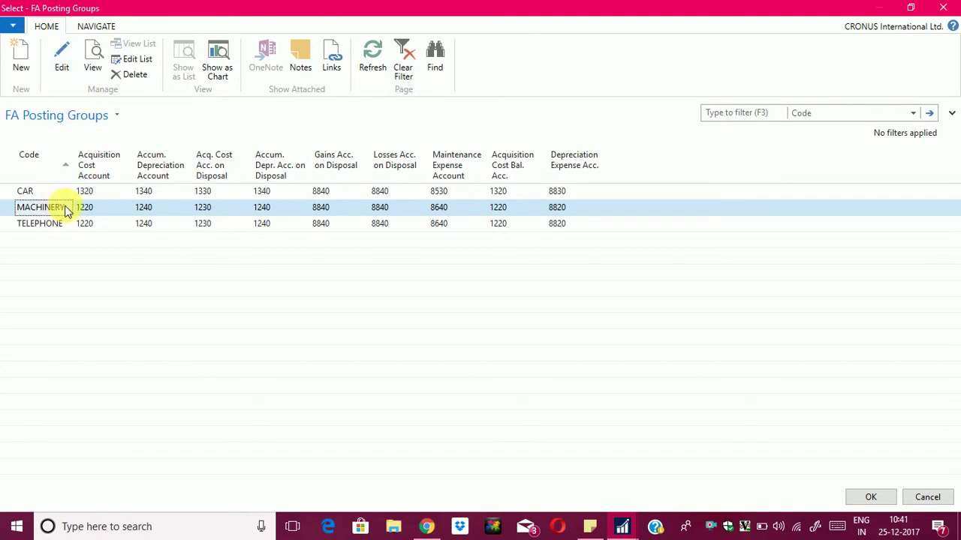
click(64, 52)
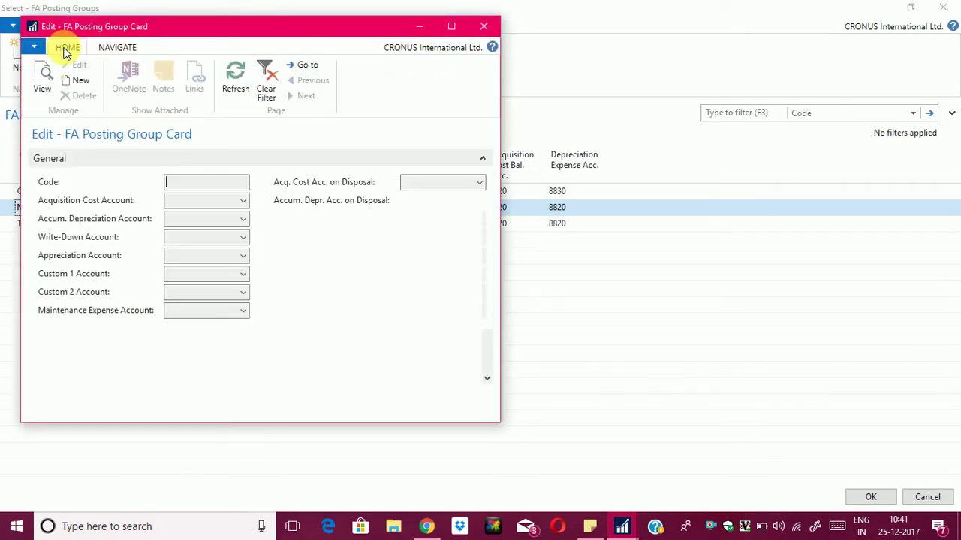
click(453, 28)
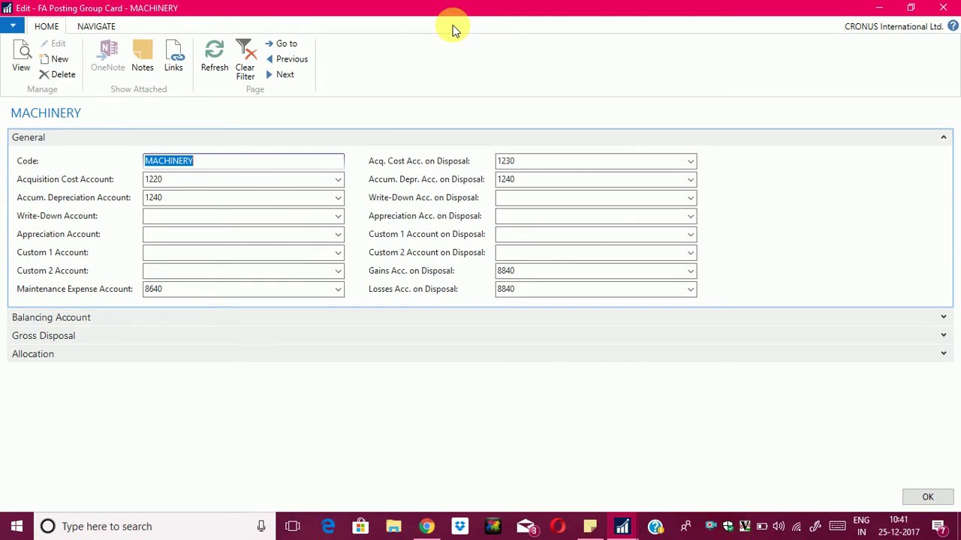
mouse_move(56, 180)
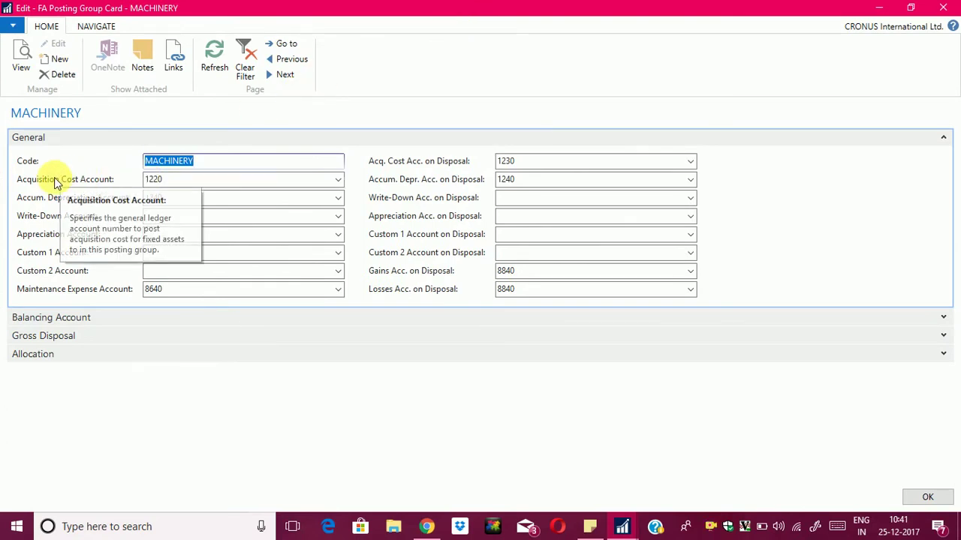
Expand the Balancing Account section and review the Acquisition Cost Account and Acquisition Cost Bal. Acc. fields of the MACHINERY posting group.
mouse_move(90, 185)
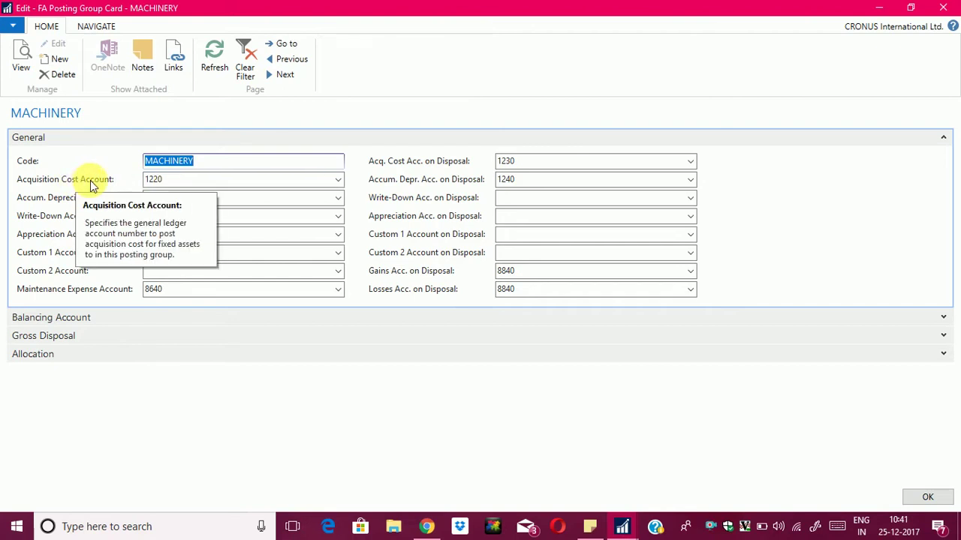
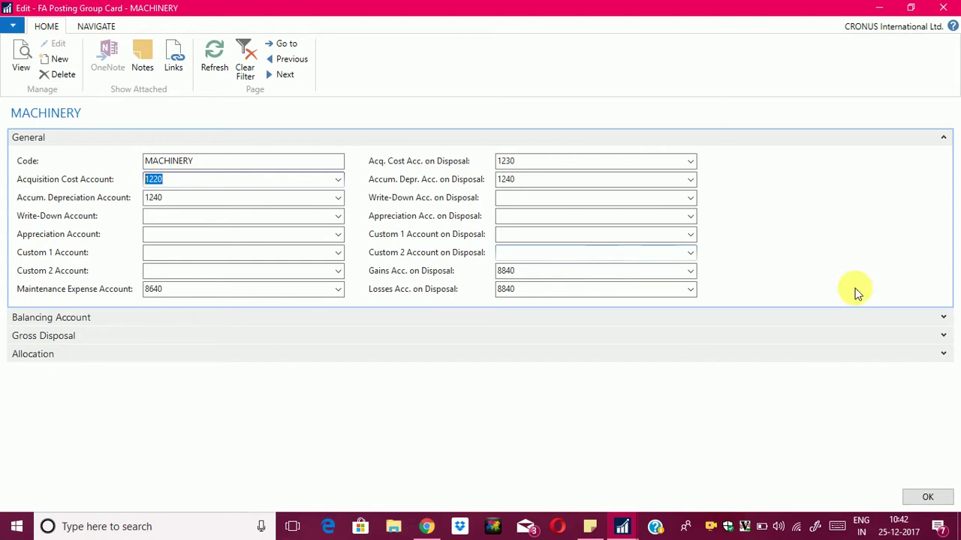
click(944, 319)
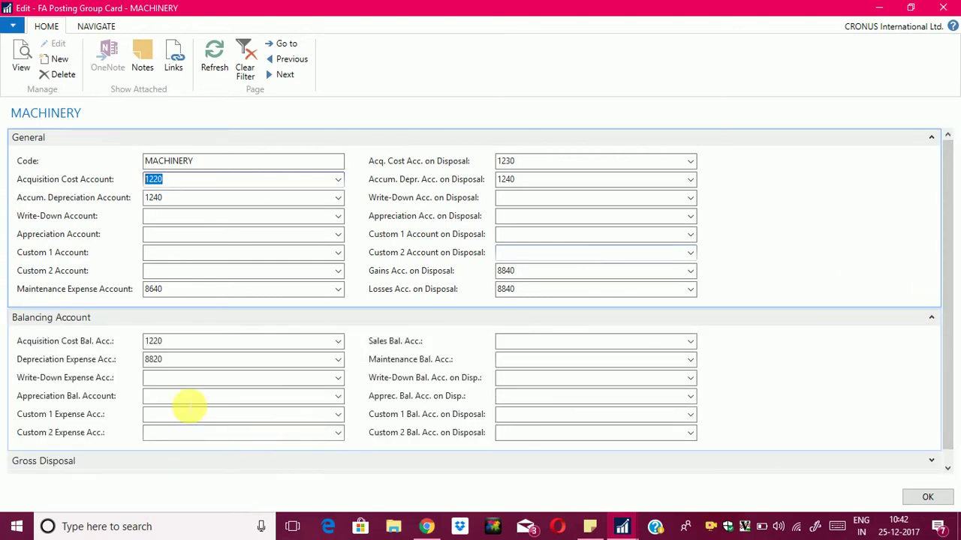
click(179, 346)
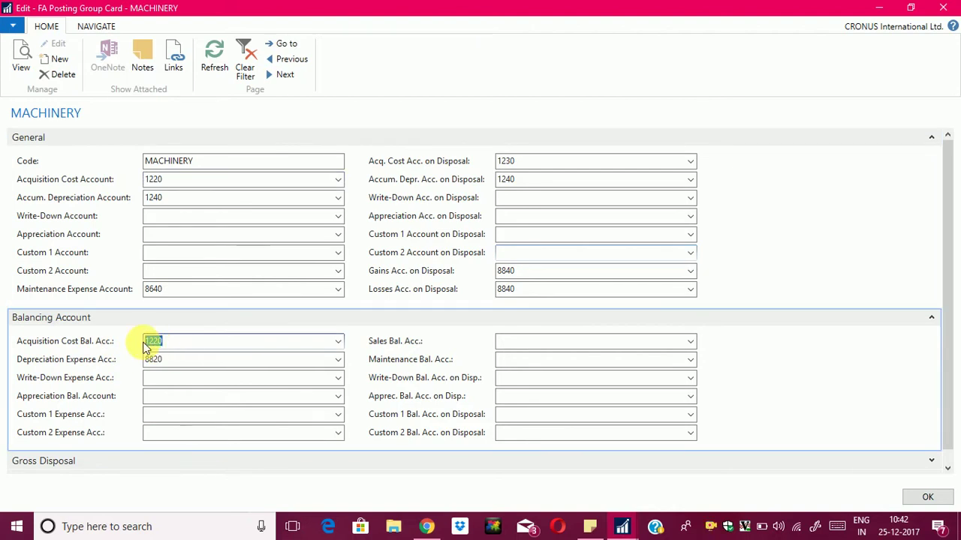
mouse_move(39, 344)
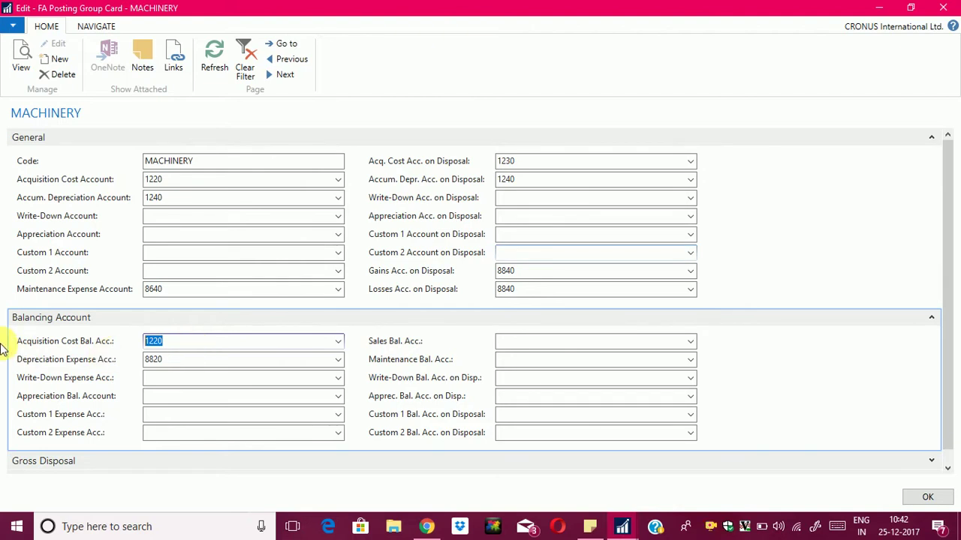
mouse_move(118, 347)
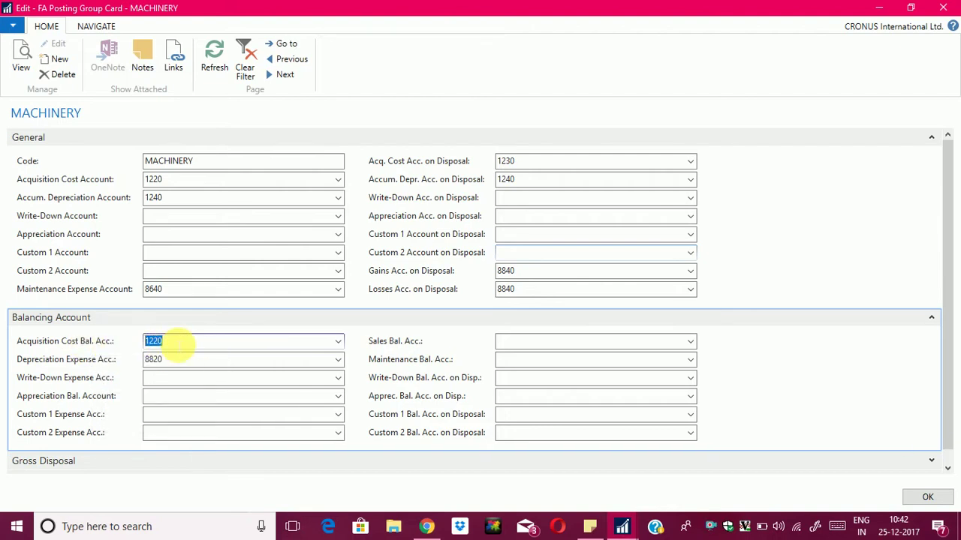
click(590, 528)
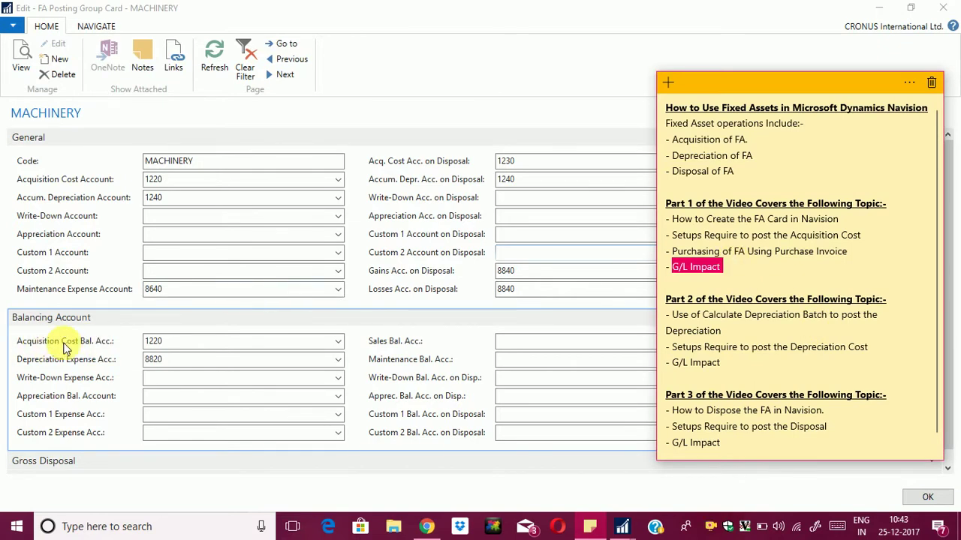
Try clearing the Acquisition Cost Bal. Acc. of the MACHINERY posting group.
click(178, 345)
key(Delete)
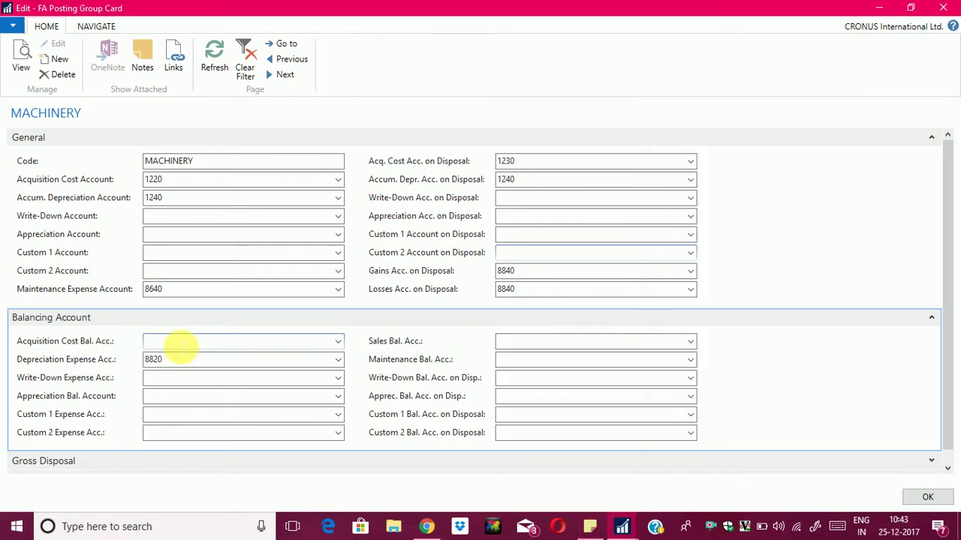
click(168, 188)
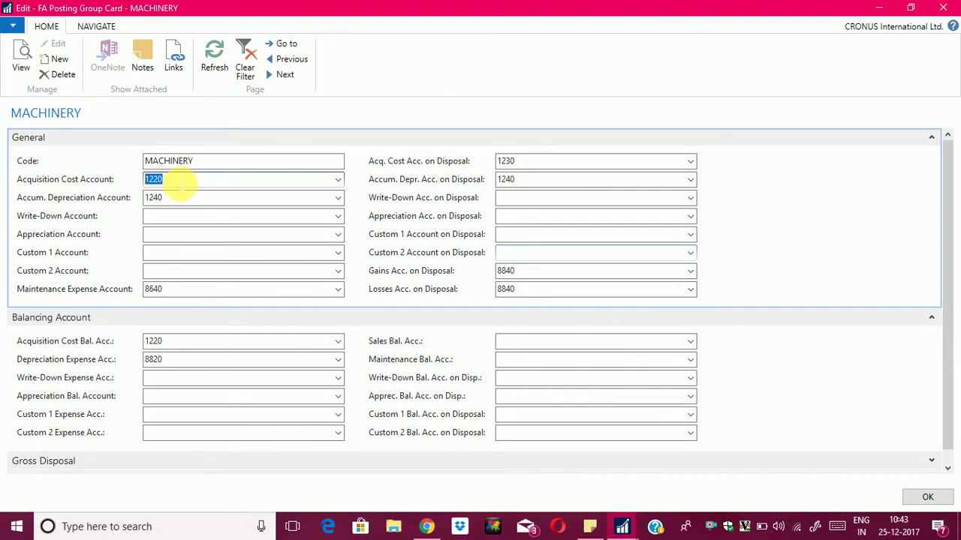
Close the posting group card and list, and set the Laptop's Depreciation Starting Date to 01-01-2018.
key(Escape)
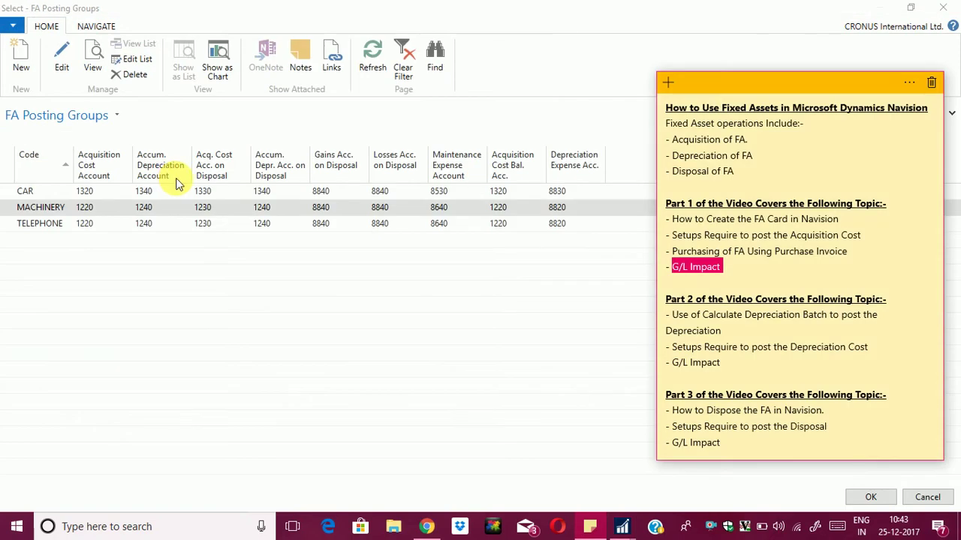
click(927, 496)
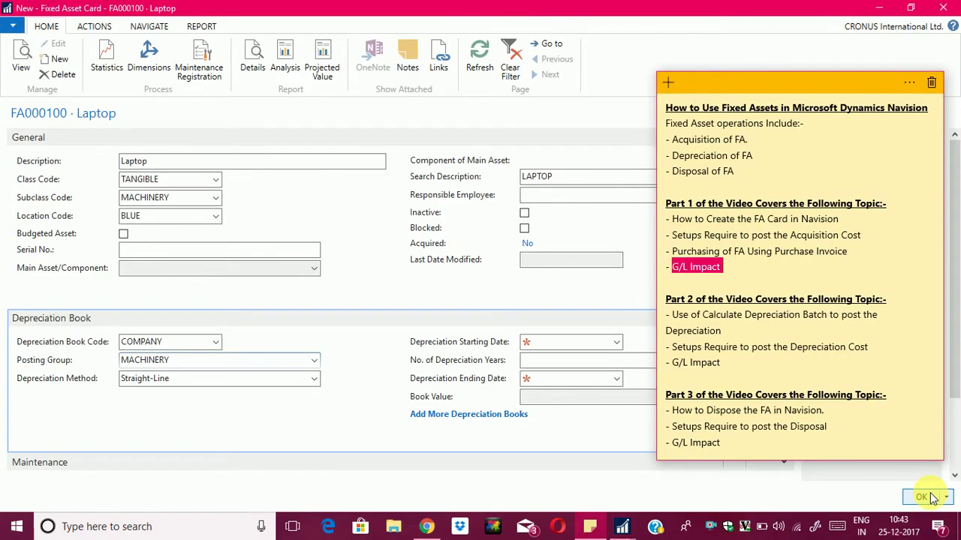
click(580, 351)
click(580, 349)
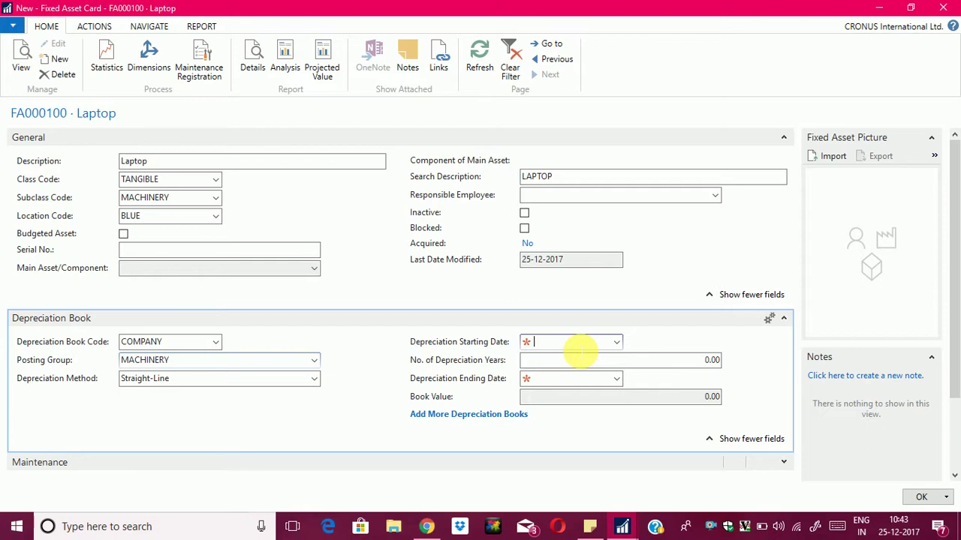
click(616, 343)
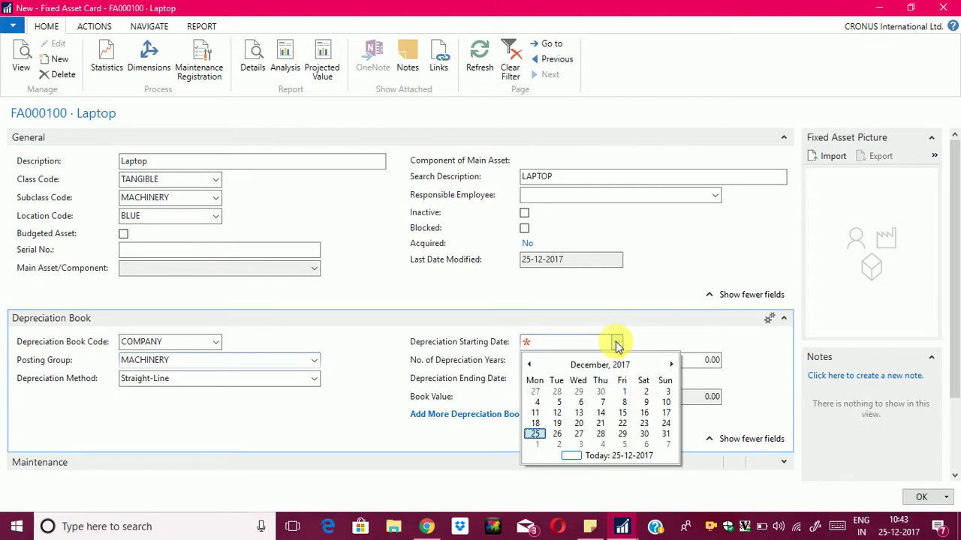
click(670, 364)
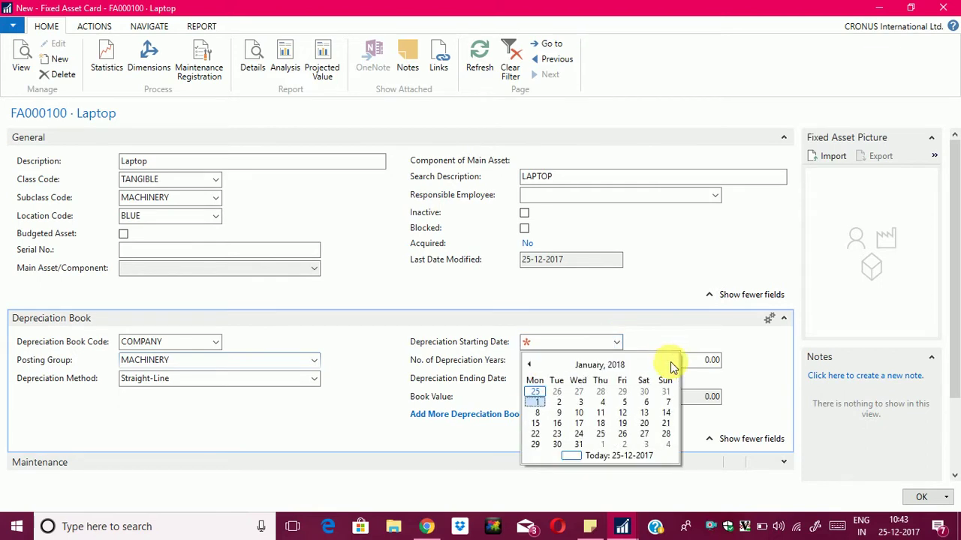
click(535, 404)
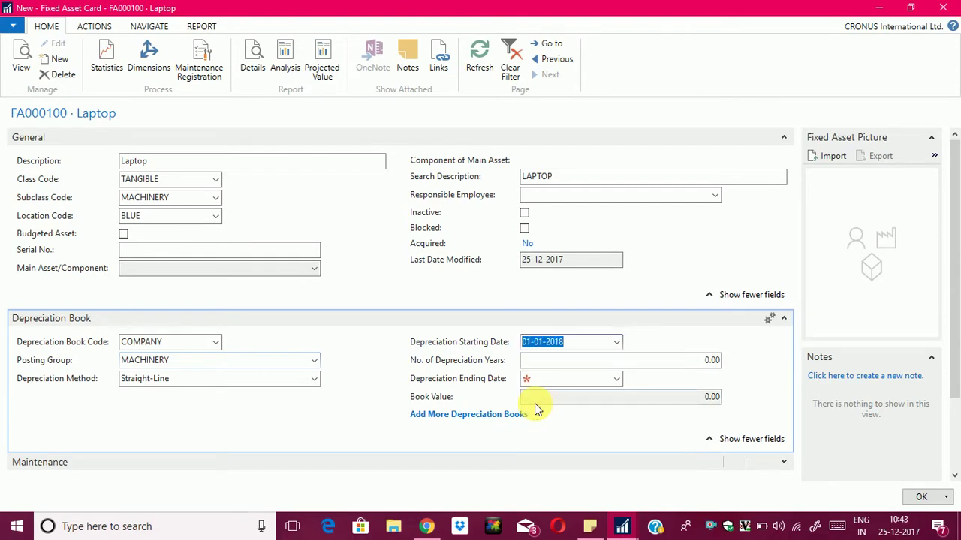
Set the Laptop's Depreciation Ending Date to 30-04-2018 so that the number of depreciation years is calculated.
click(564, 365)
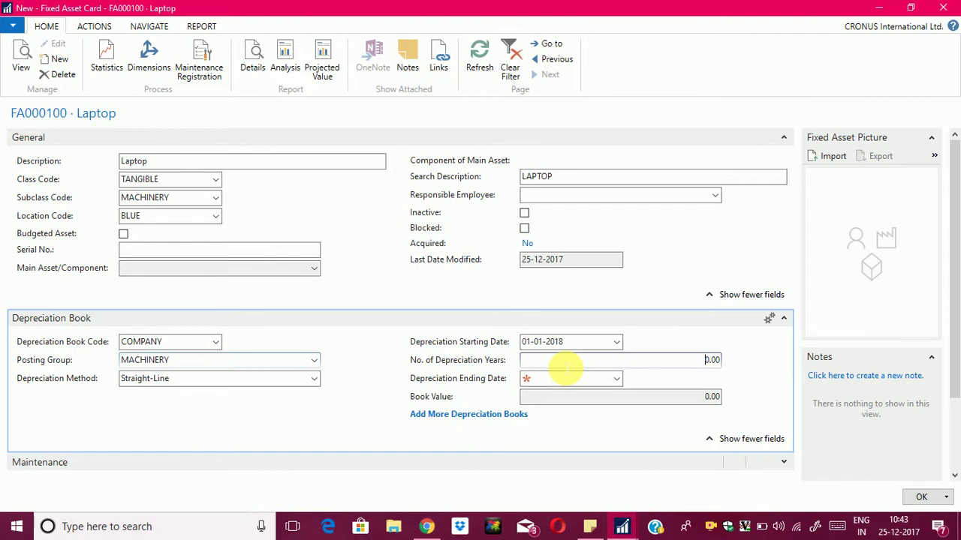
click(617, 379)
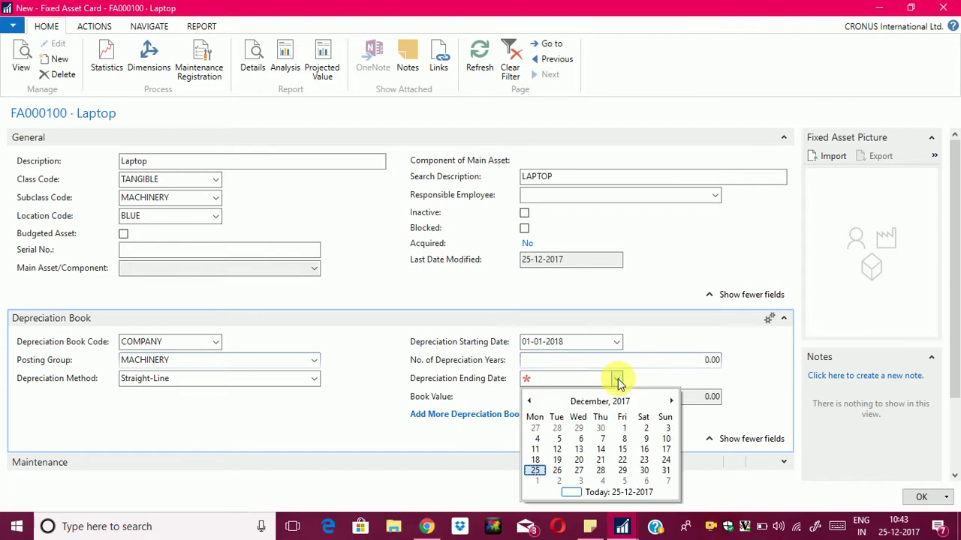
click(670, 401)
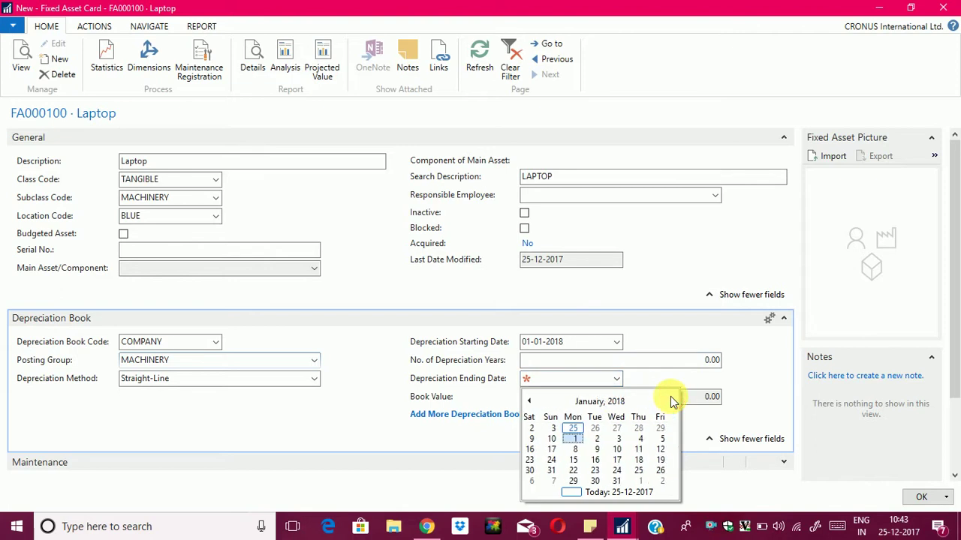
click(672, 401)
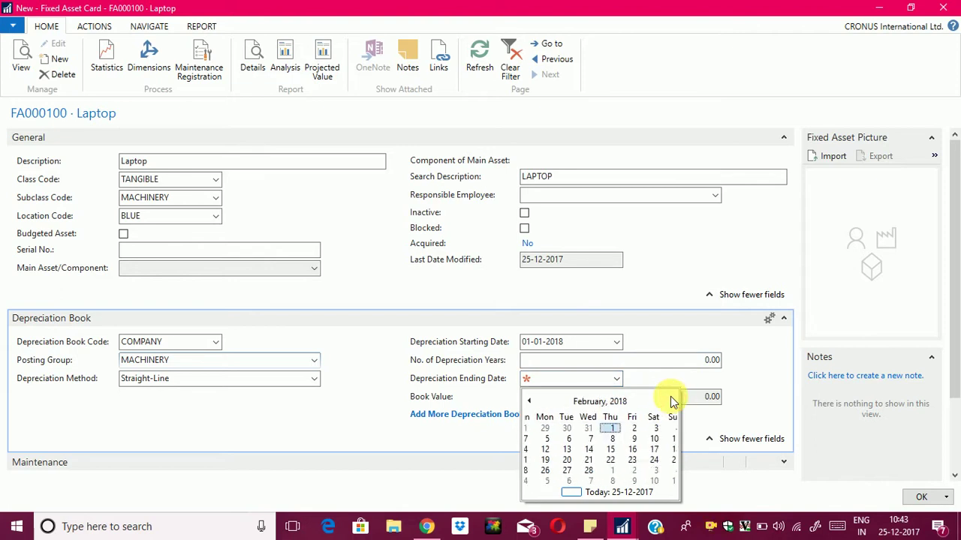
click(671, 401)
click(672, 401)
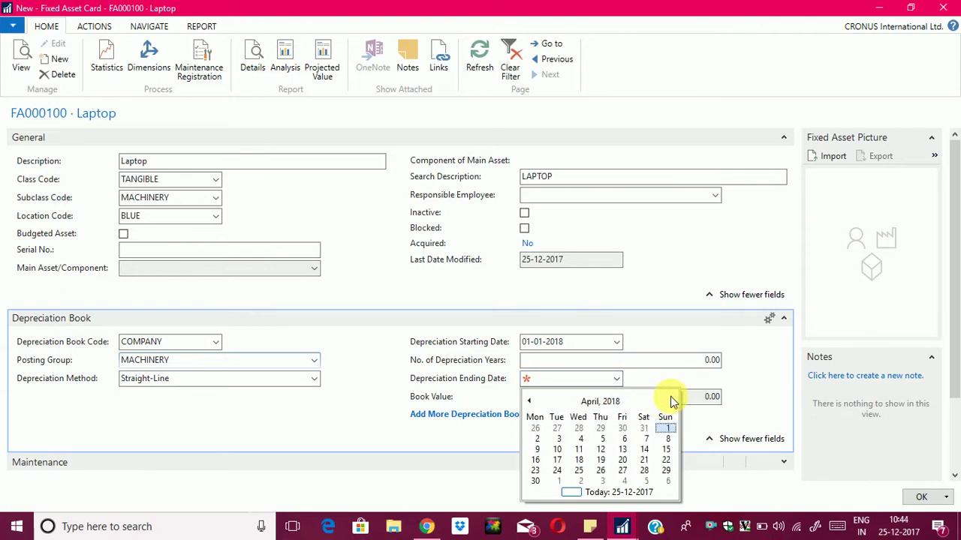
click(538, 481)
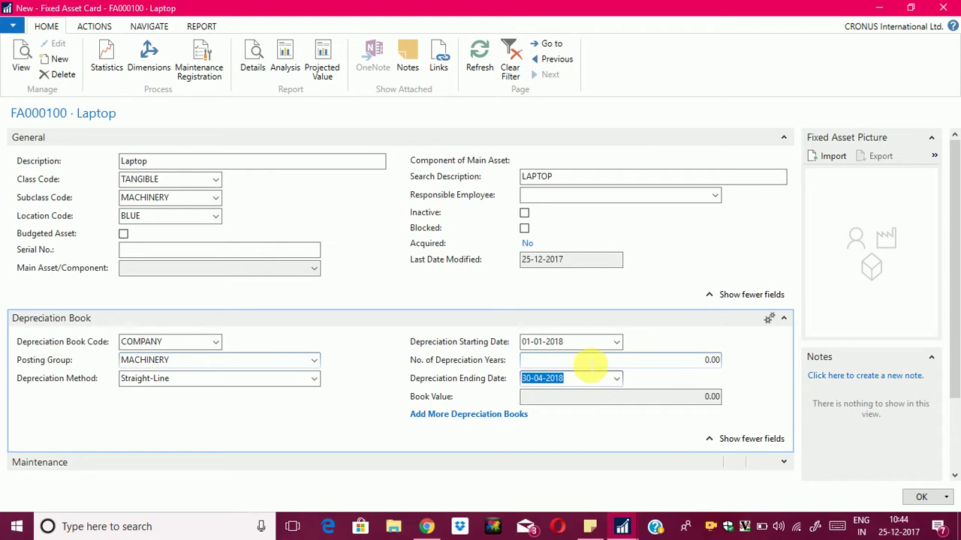
click(595, 363)
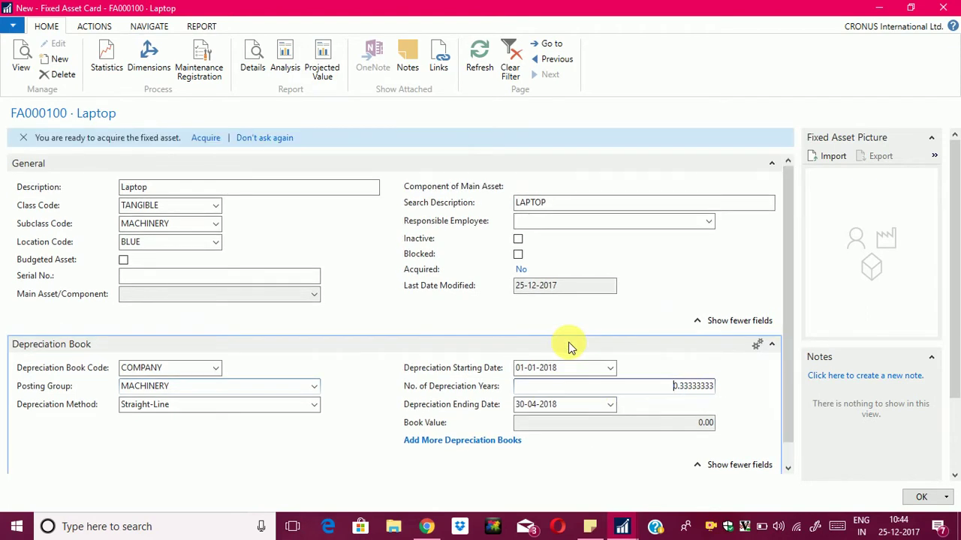
Dismiss the acquire notification, check the Laptop's Book Value and close the fixed asset card.
click(22, 142)
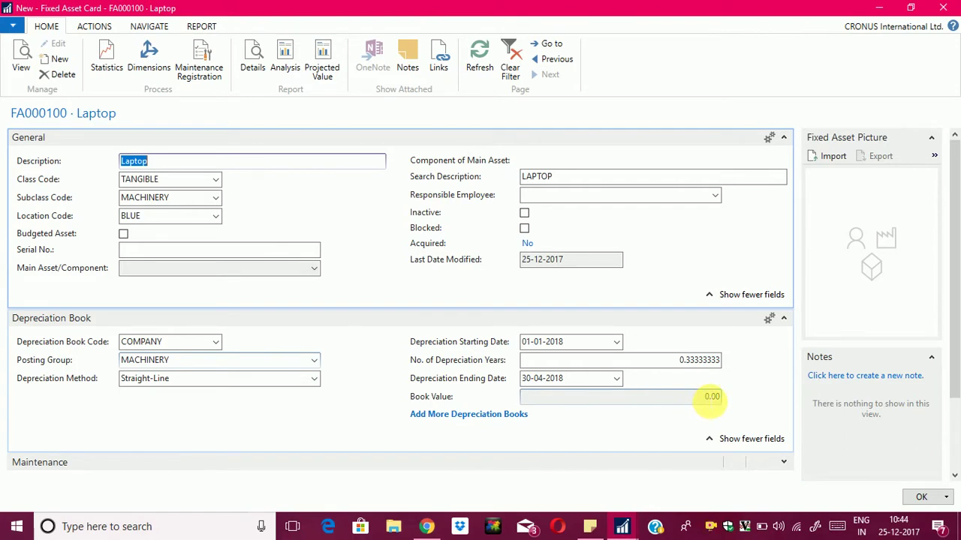
click(711, 396)
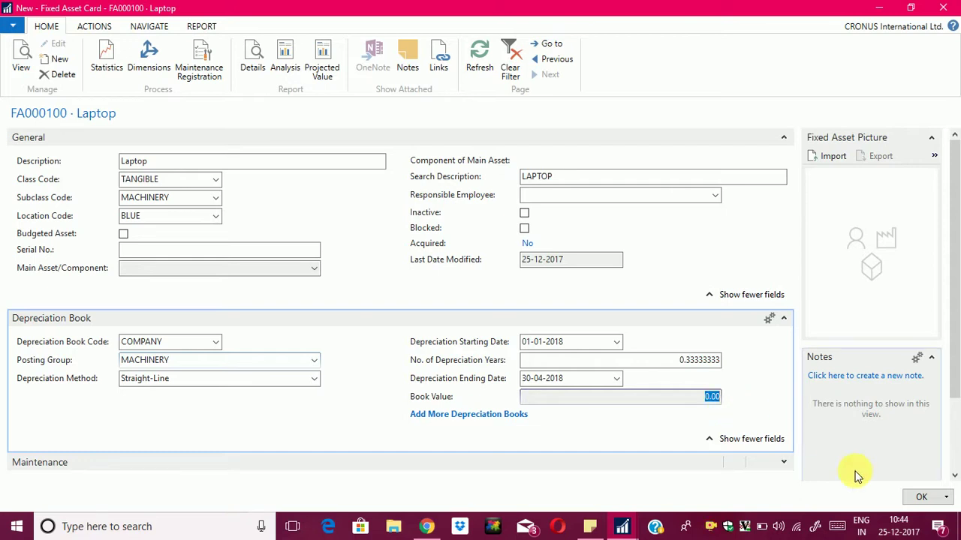
click(921, 499)
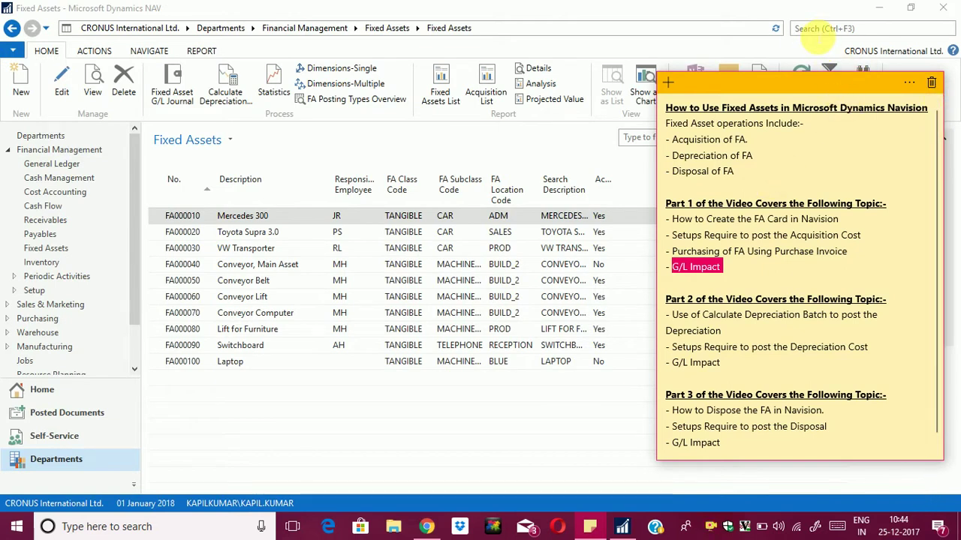
Search for "purchase invoice", open the Purchase Invoices list under Payables and create a new purchase invoice.
click(816, 32)
text(purchase invoice)
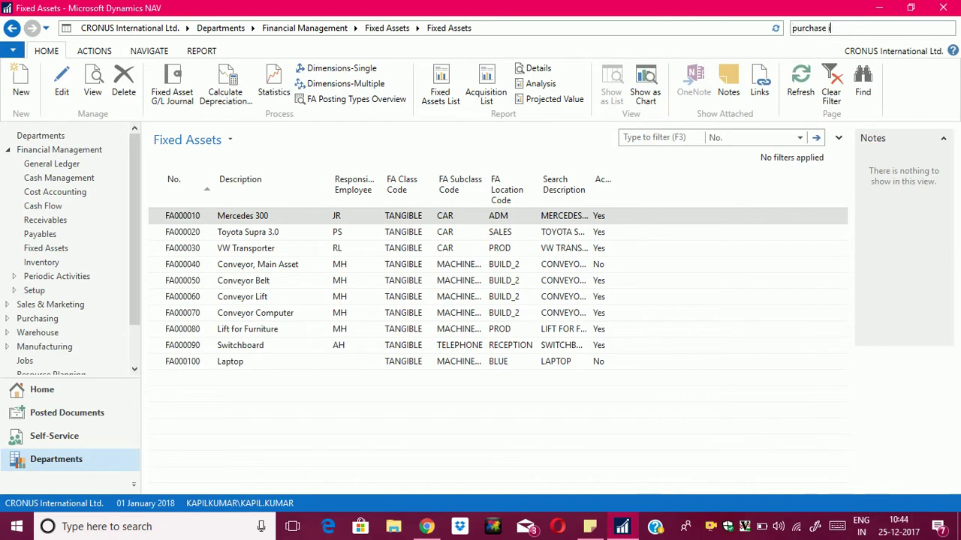
click(809, 29)
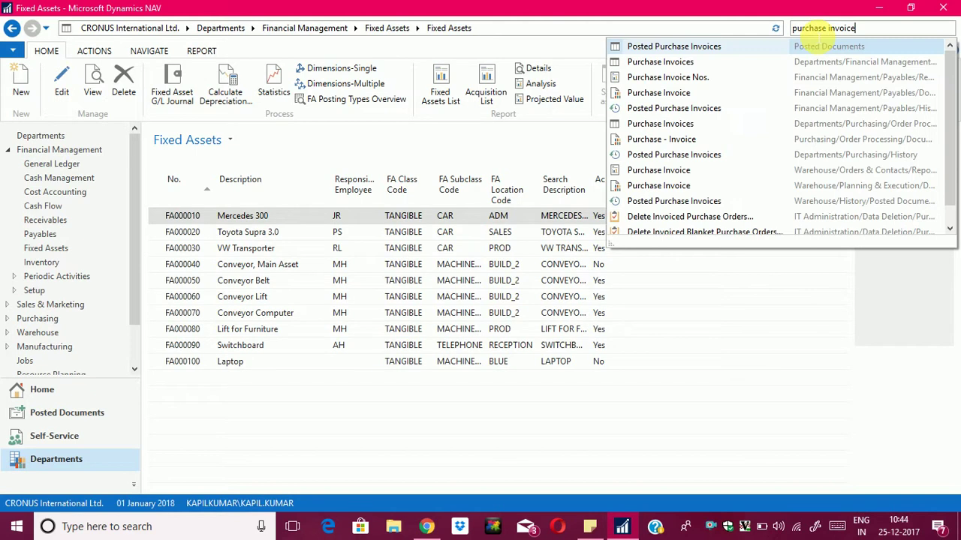
click(818, 34)
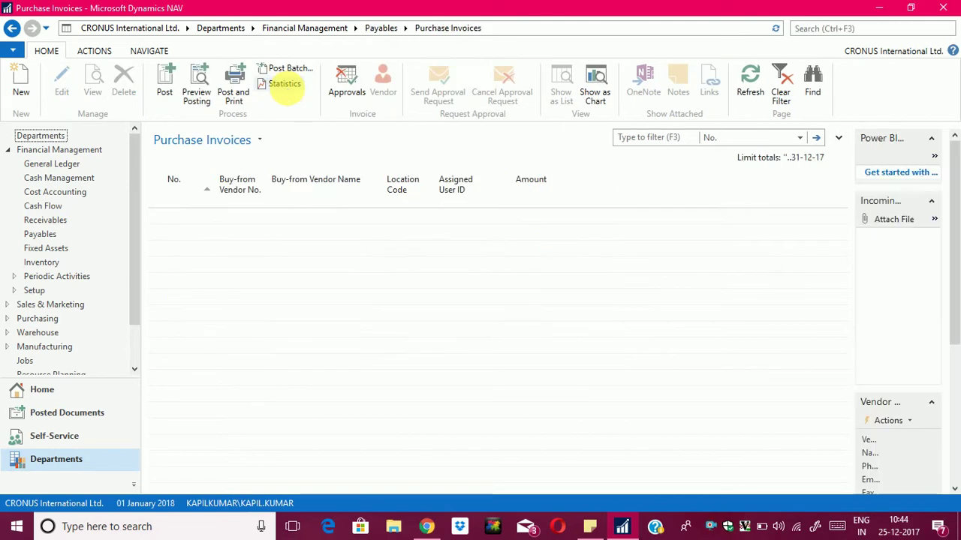
click(22, 86)
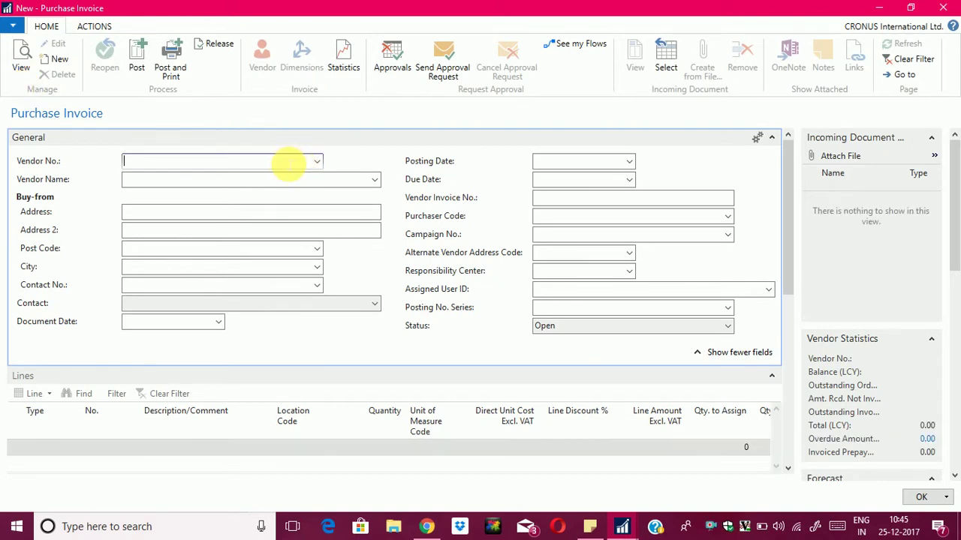
Enter the vendor number of London Postmaster on the new purchase invoice so that the vendor details are filled in.
text(10000)
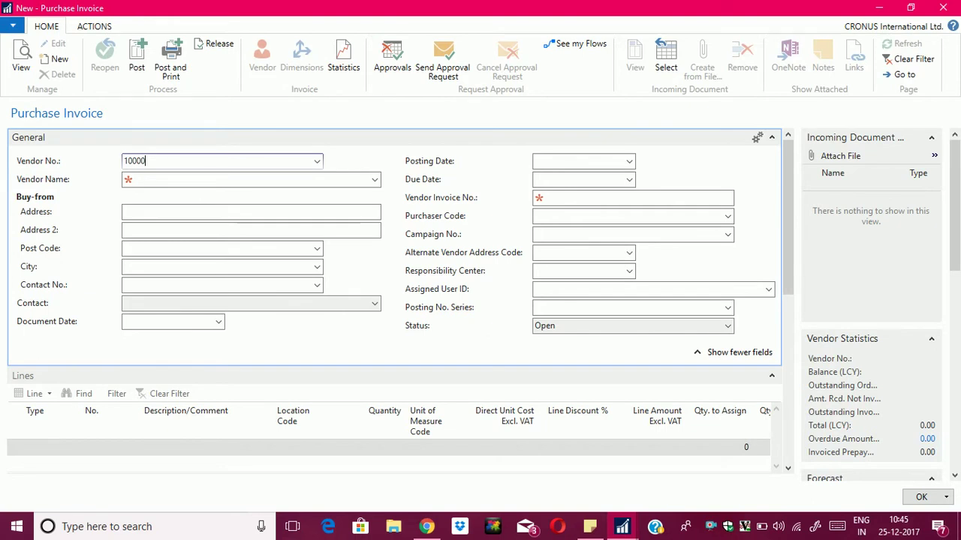
click(289, 162)
click(289, 162)
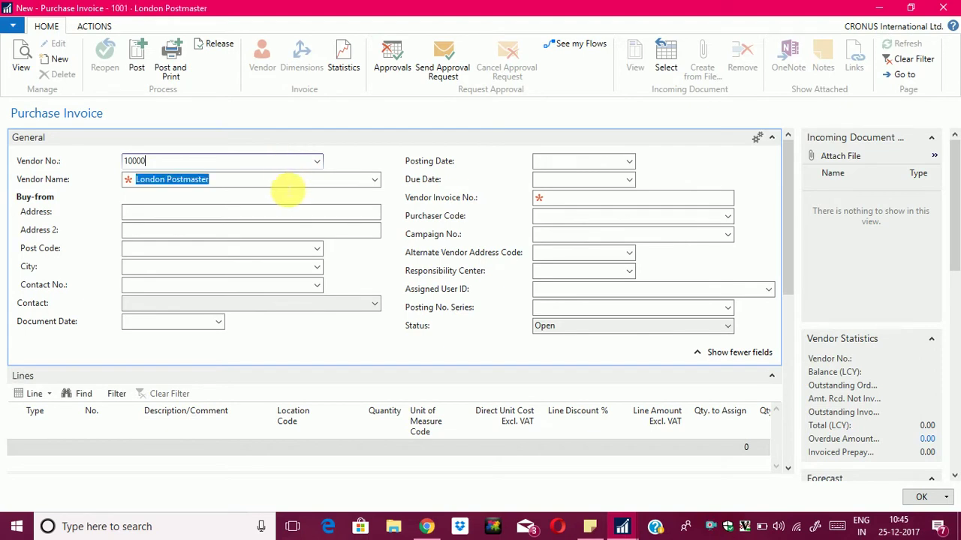
key(Tab)
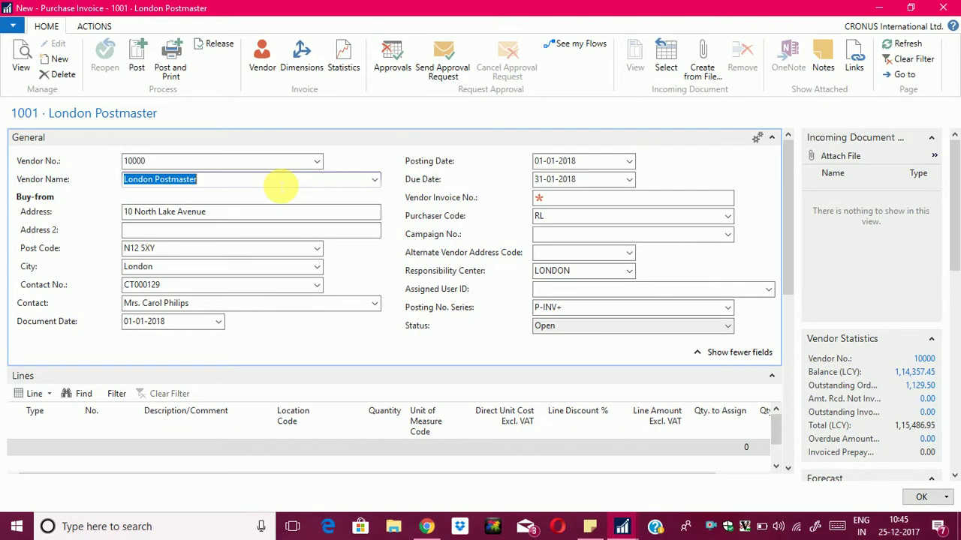
Set the type of the first purchase invoice line to Fixed Asset.
click(711, 526)
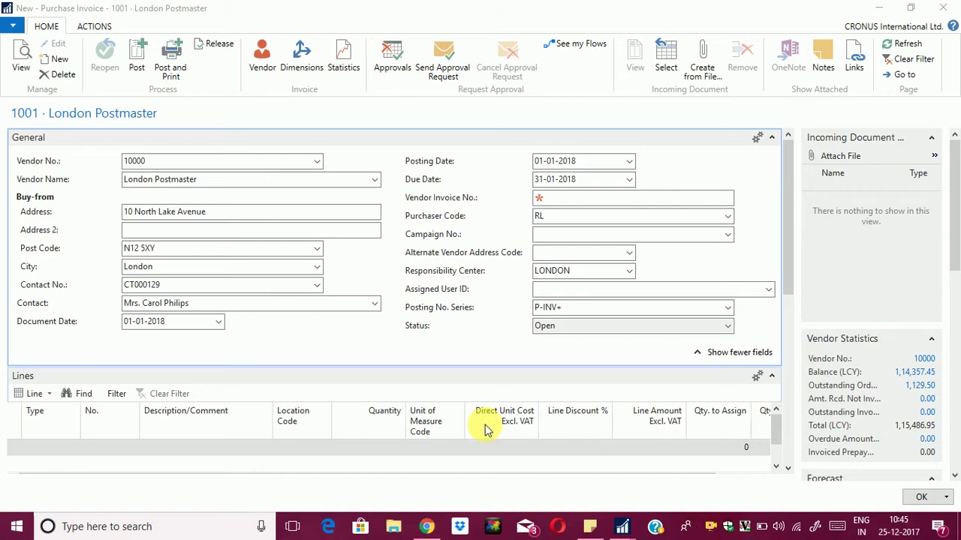
click(788, 259)
drag(788, 259, 789, 286)
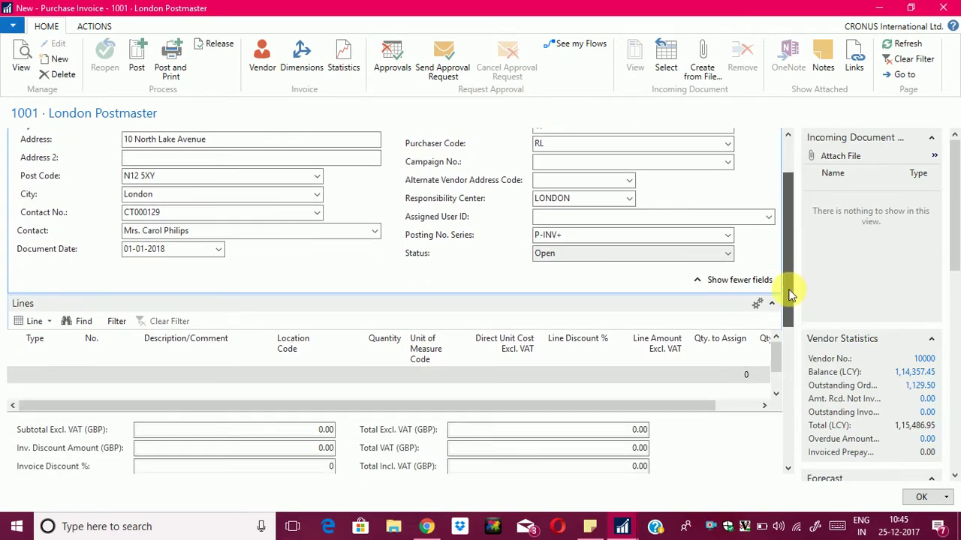
click(47, 378)
click(74, 376)
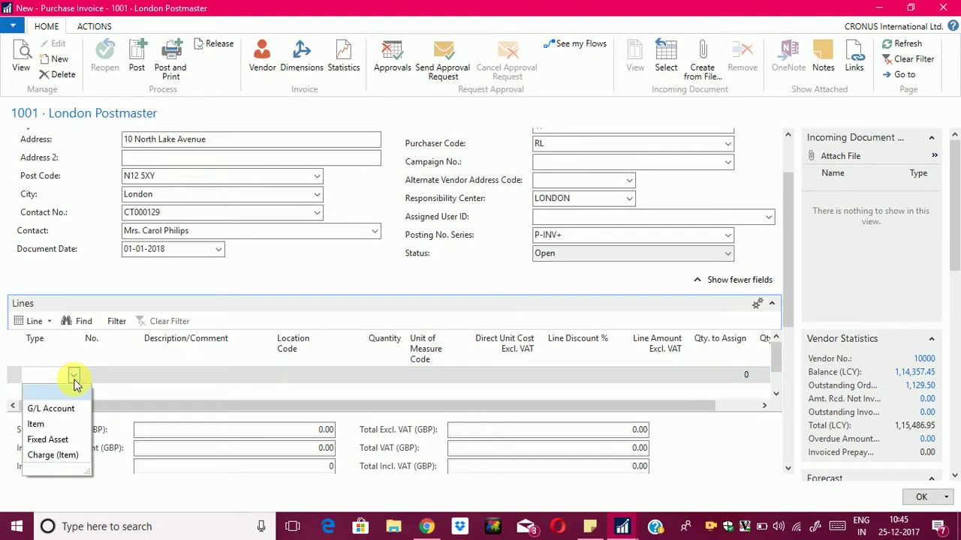
key(Down)
key(Down)
key(Down)
key(Return)
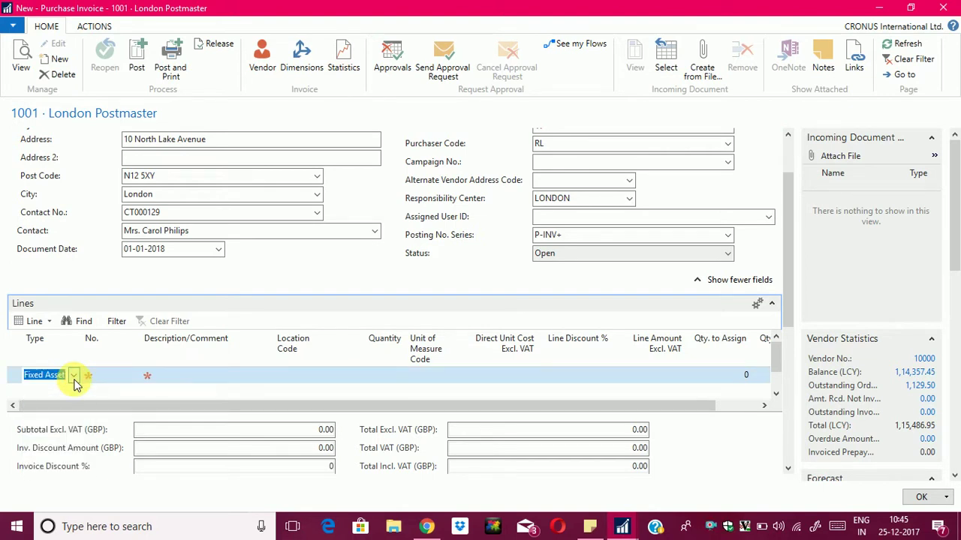
key(Tab)
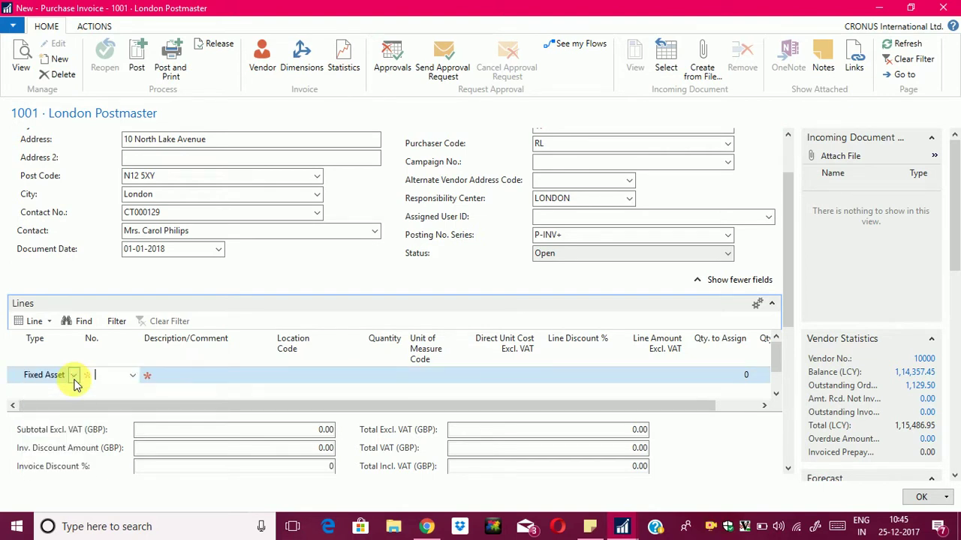
Select the Laptop, FA000100, as the fixed asset on the invoice line.
click(134, 379)
key(Down)
key(Down)
key(Down)
key(Down)
key(Down)
key(Down)
key(Down)
key(Down)
key(Down)
key(Return)
key(Escape)
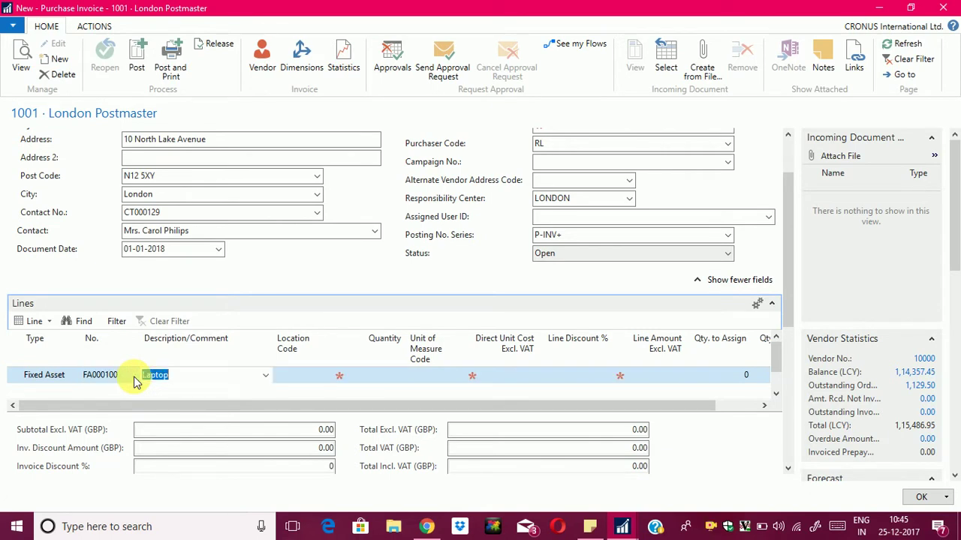
Set the Laptop line's Quantity to 1 and its Direct Unit Cost Excl. VAT to 10,000, leaving Location Code and Unit of Measure Code blank.
key(Tab)
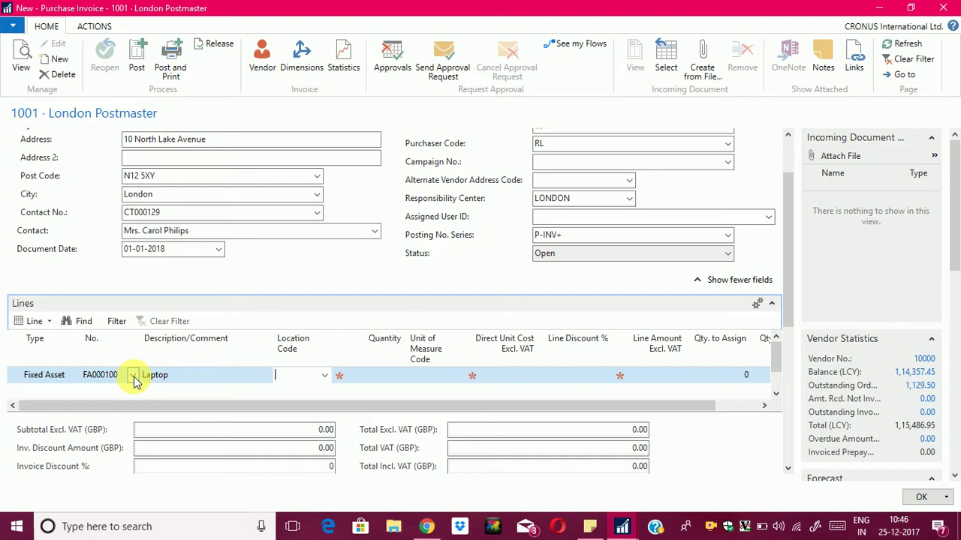
key(Tab)
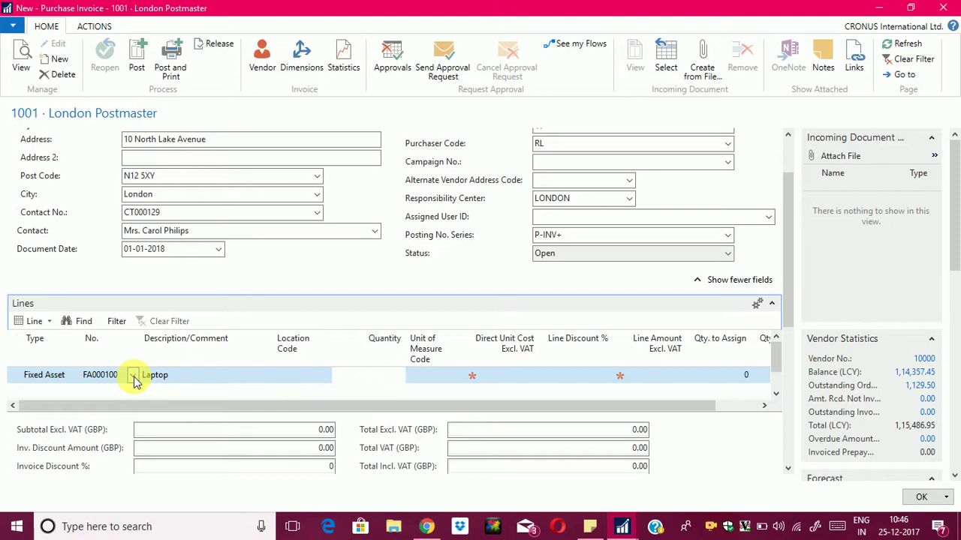
text(1)
key(Tab)
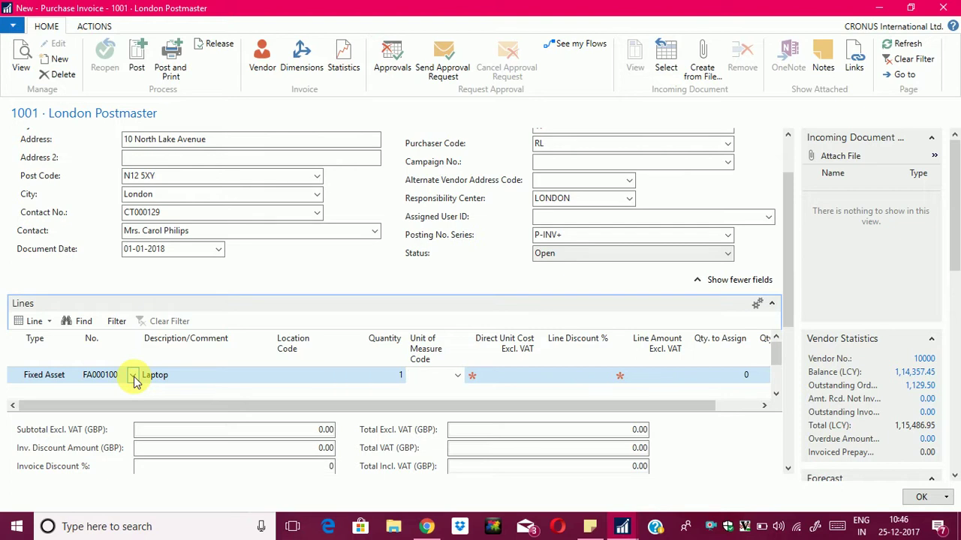
key(Tab)
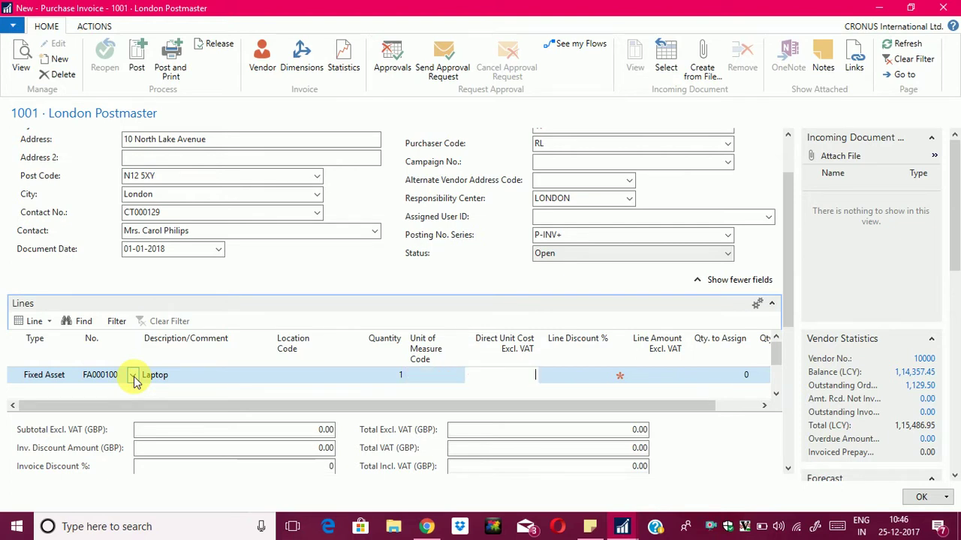
text(10,000)
key(Tab)
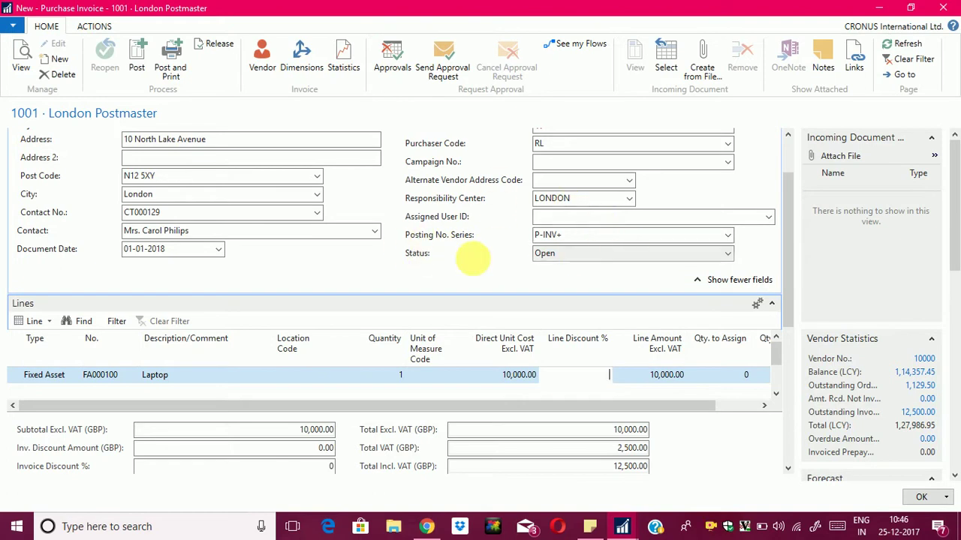
Try to post the purchase invoice without a vendor invoice number.
mouse_move(435, 251)
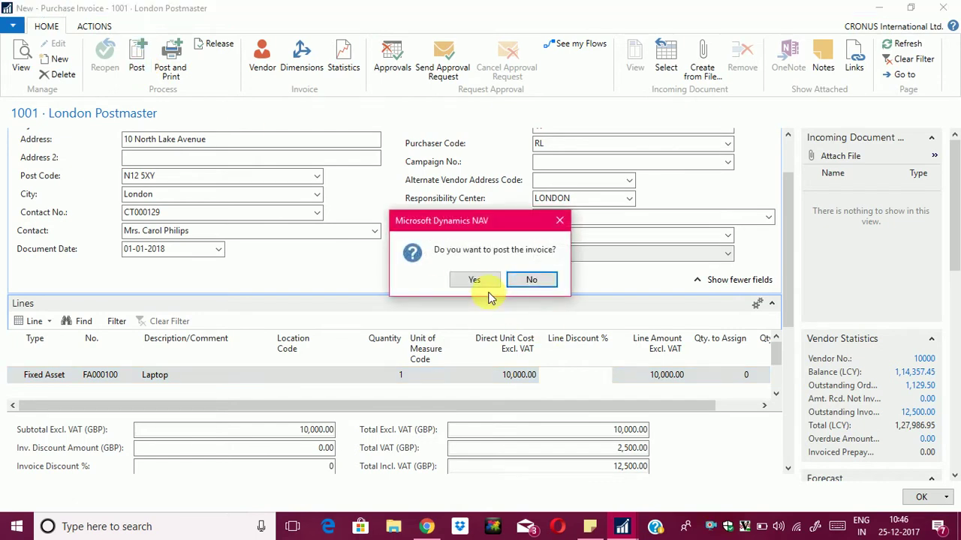
click(475, 280)
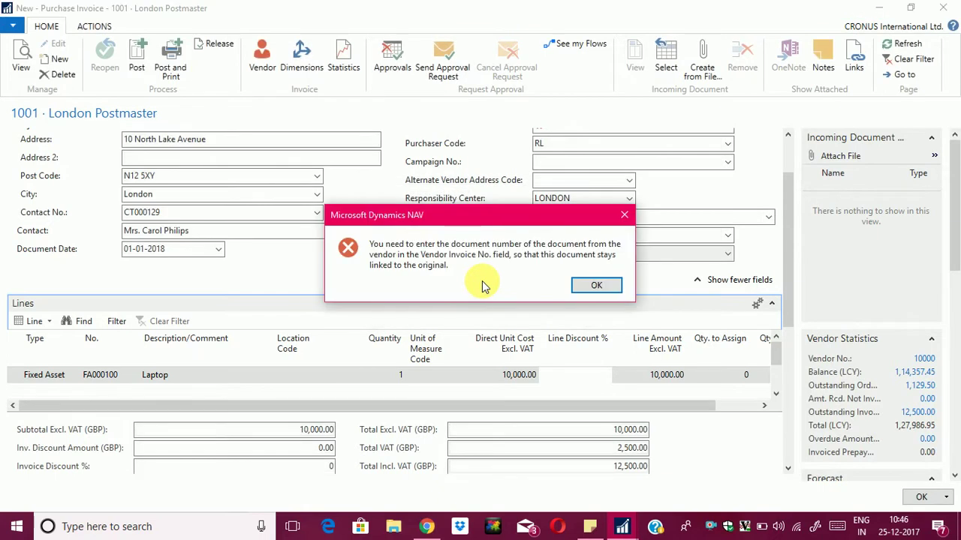
click(595, 286)
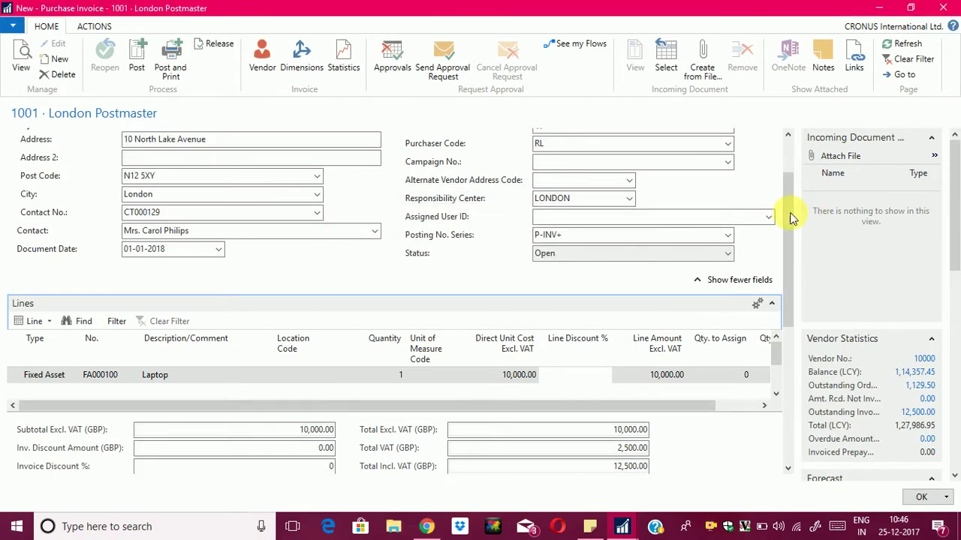
Enter ABC as the Vendor Invoice No. in the General section of the purchase invoice.
drag(789, 208, 783, 163)
click(568, 199)
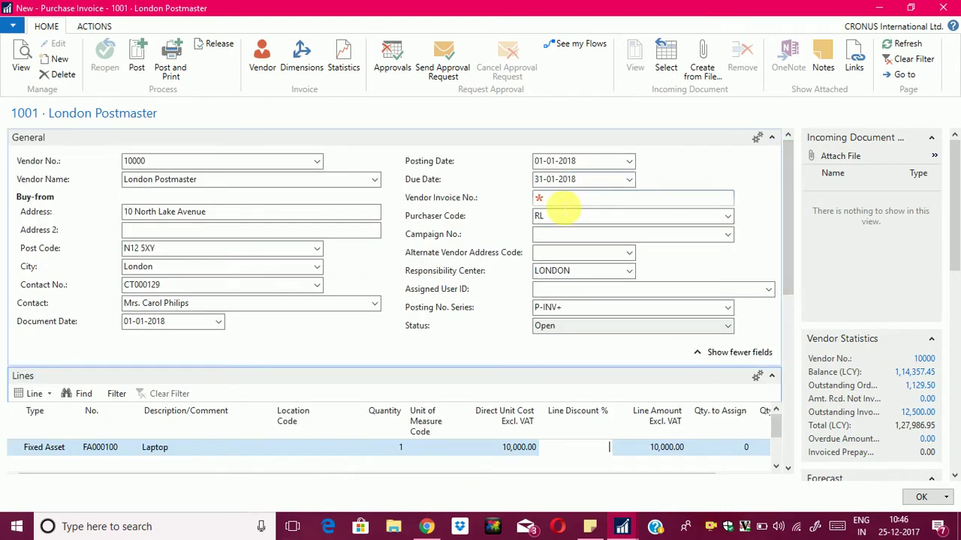
text(ABC)
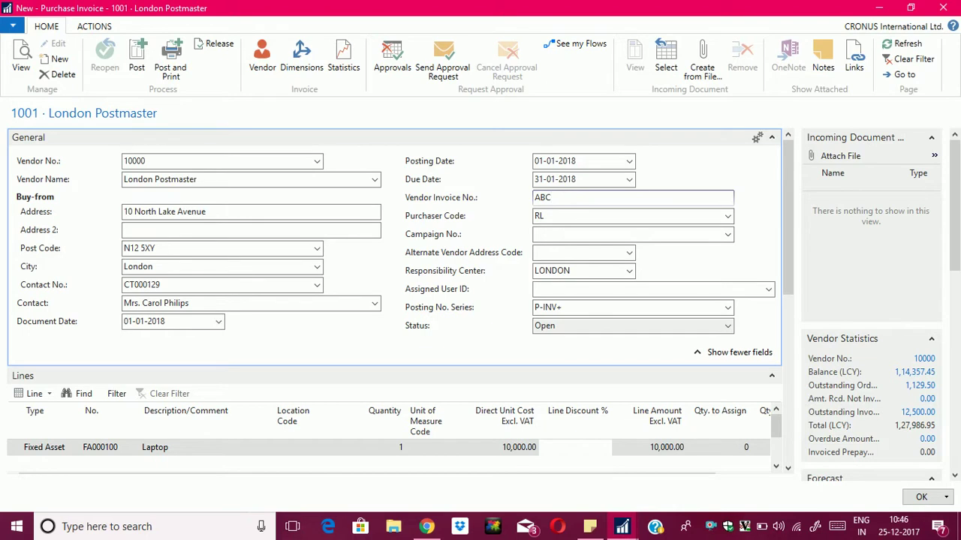
key(Tab)
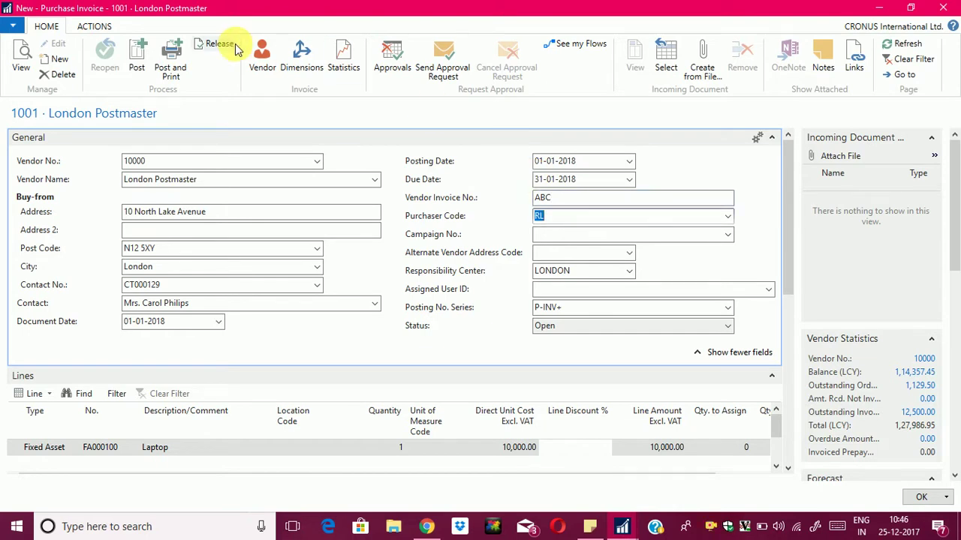
Post the purchase invoice and decline opening the posted invoice.
click(137, 54)
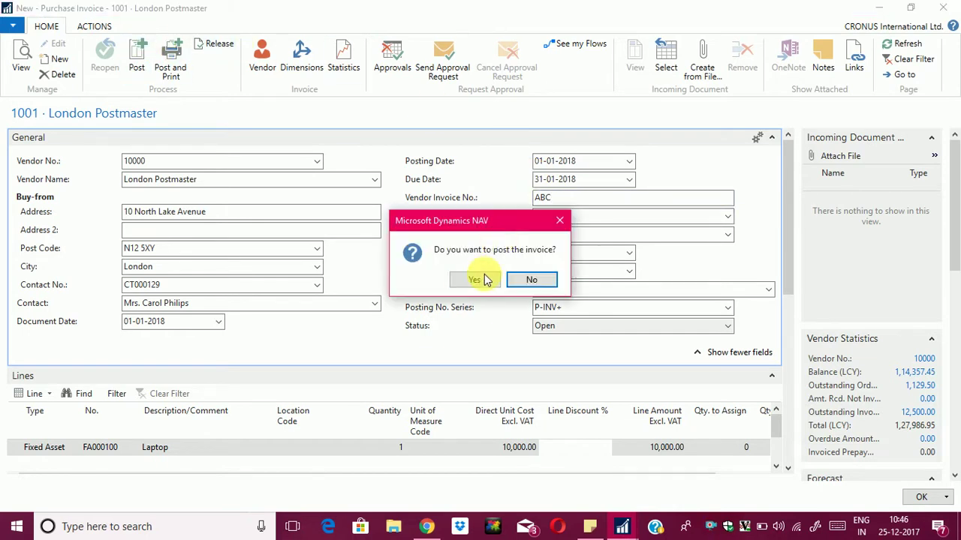
click(481, 281)
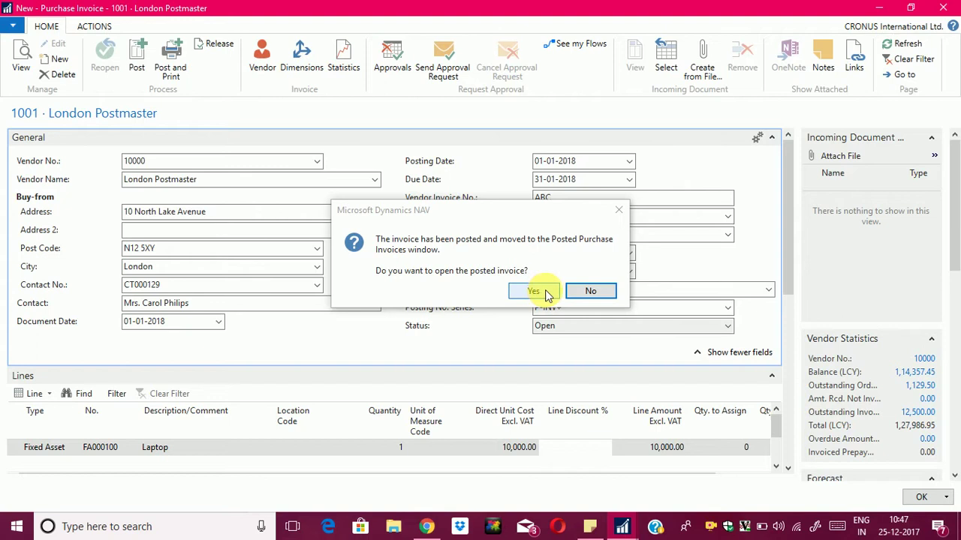
click(582, 291)
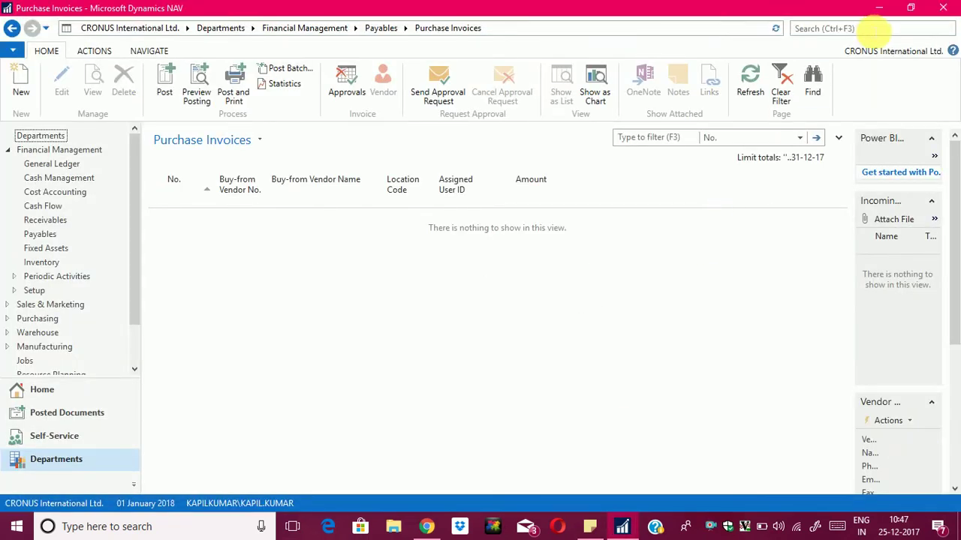
Return to the Fixed Assets list, open the Laptop's card and check its Book Value in the depreciation book.
click(11, 30)
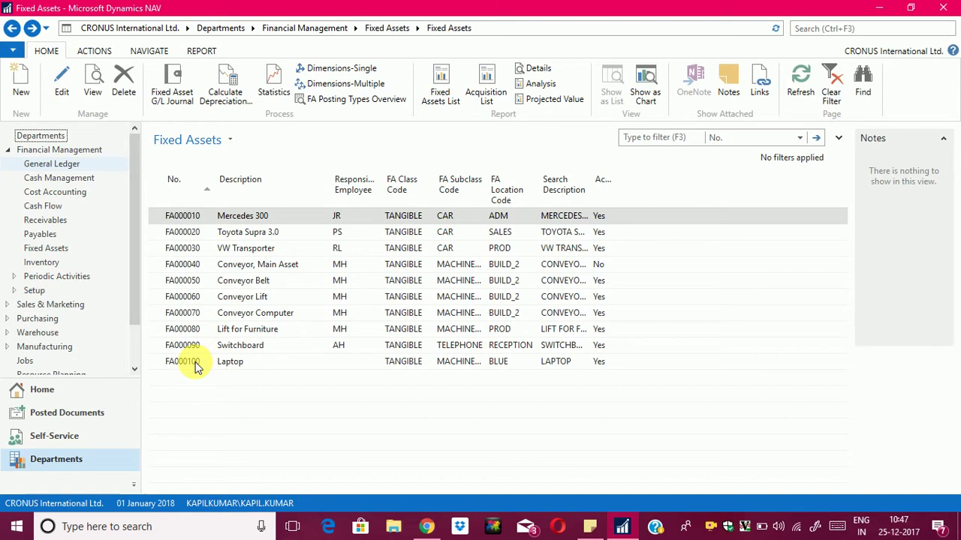
click(194, 365)
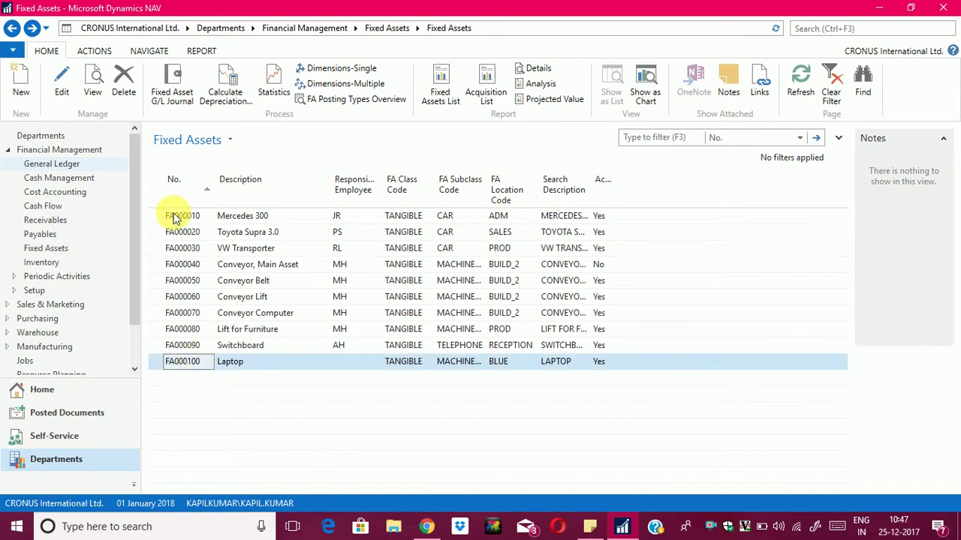
click(64, 91)
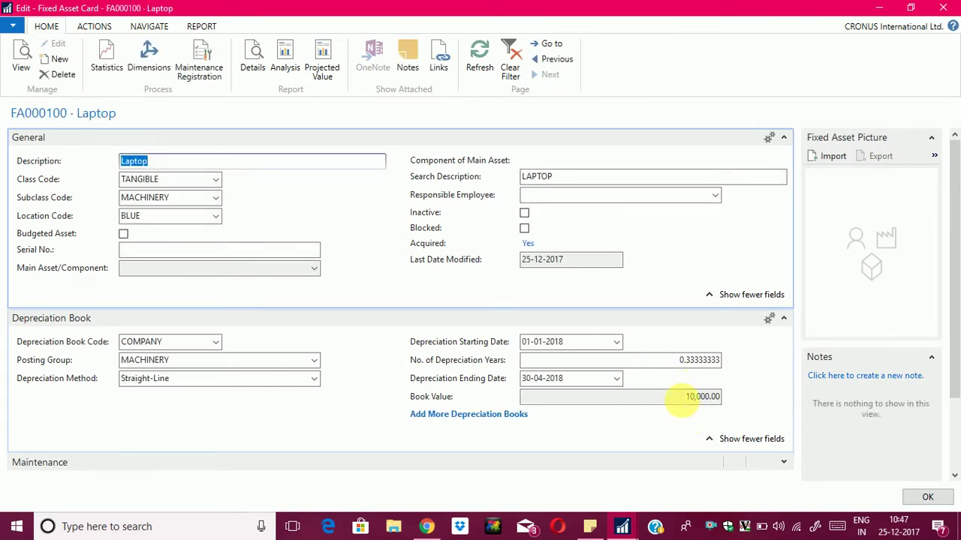
click(686, 397)
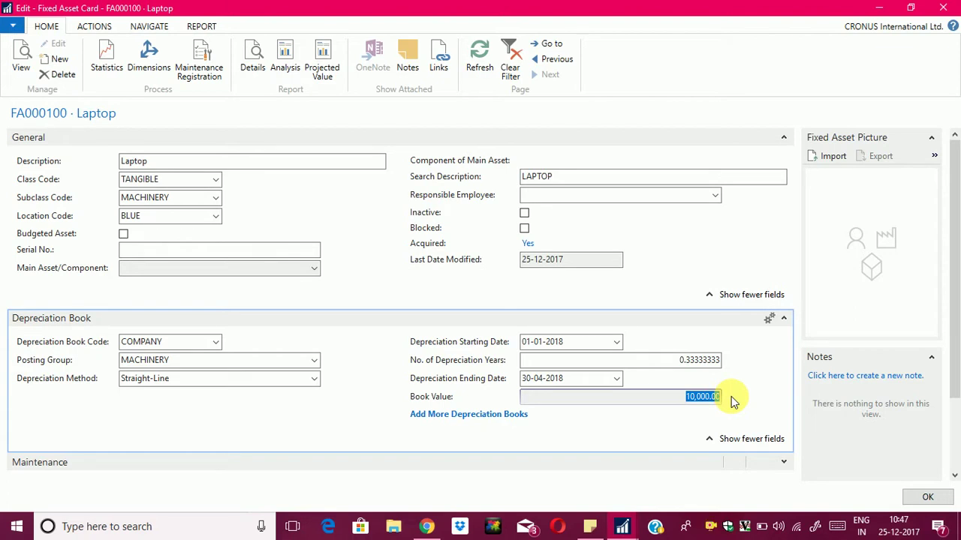
click(708, 396)
drag(684, 401, 732, 398)
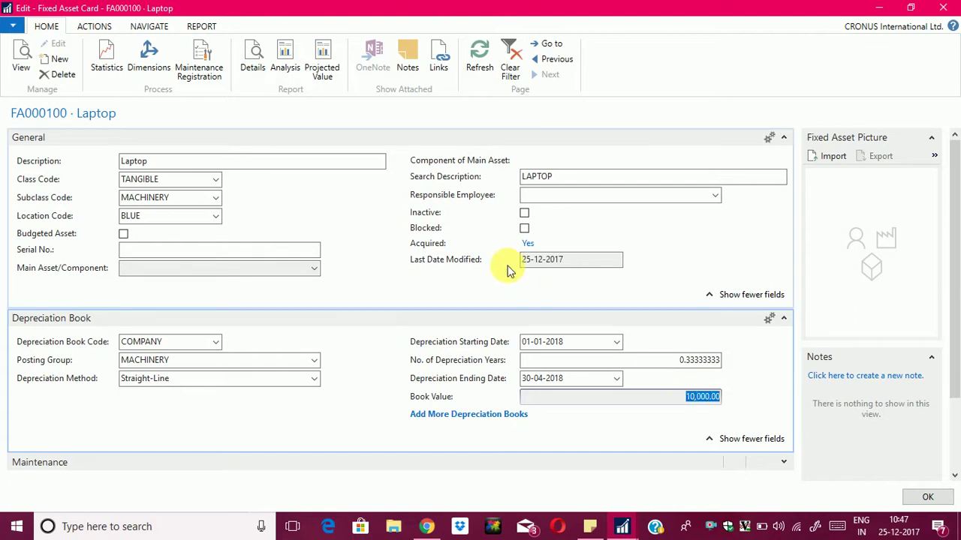
Open the Laptop's FA ledger entries in a maximized window, widen the FA Posting Type column and check the posting type and amount.
click(154, 26)
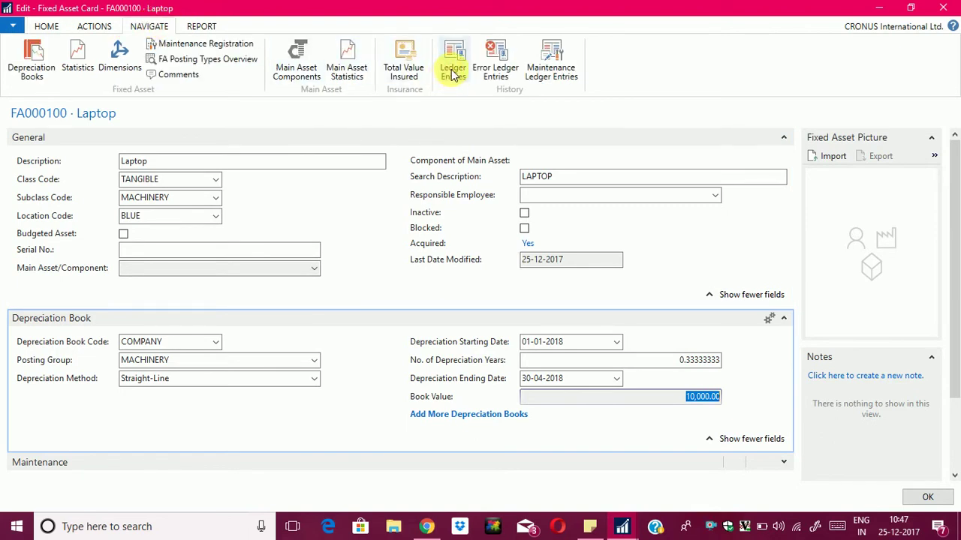
click(453, 74)
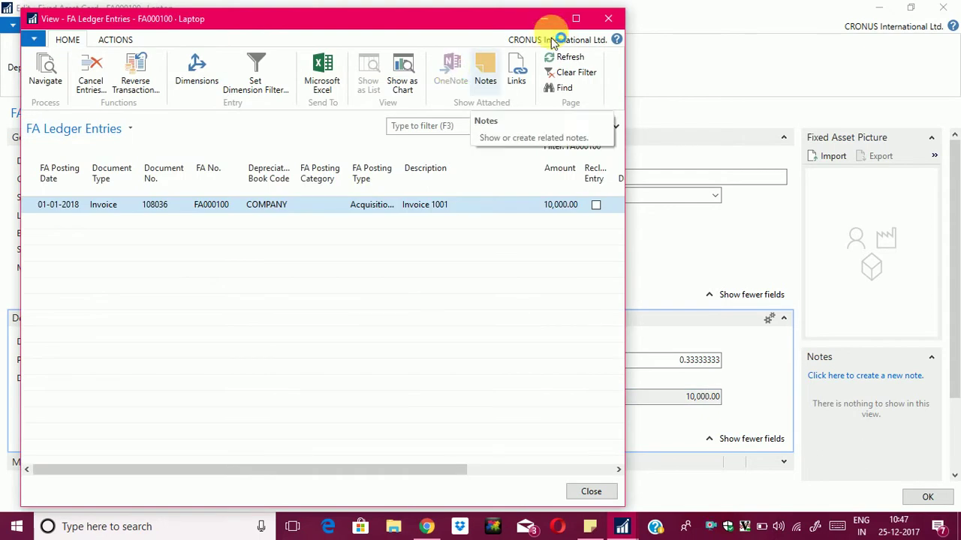
click(576, 18)
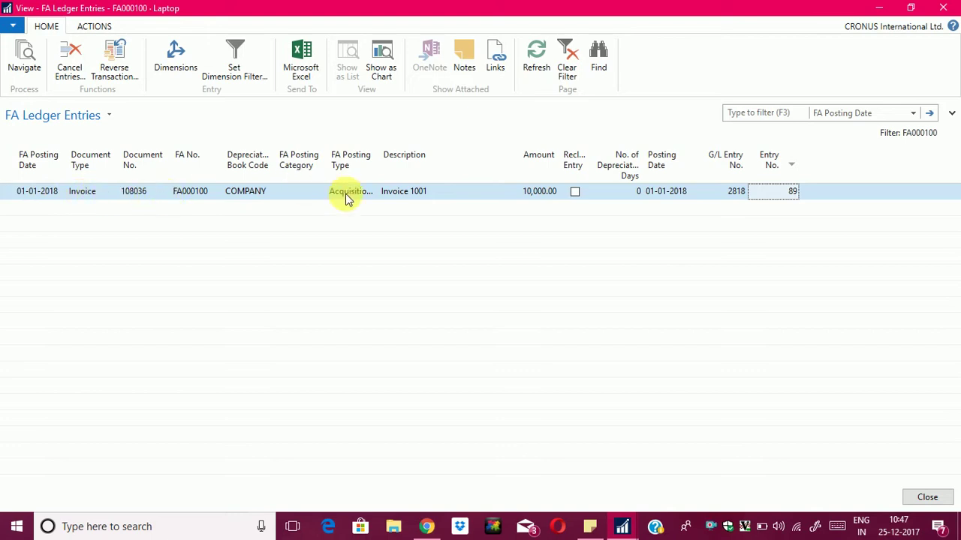
drag(386, 164, 444, 180)
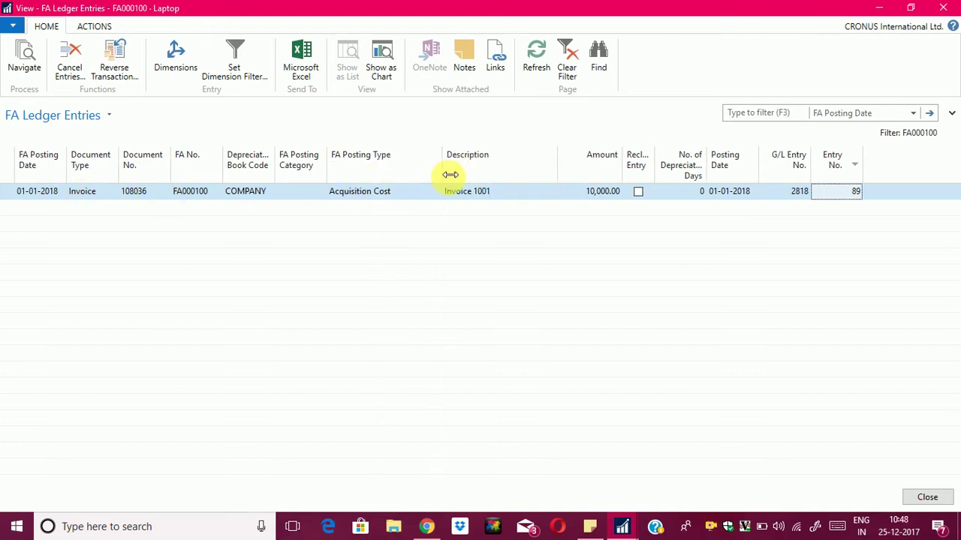
click(608, 192)
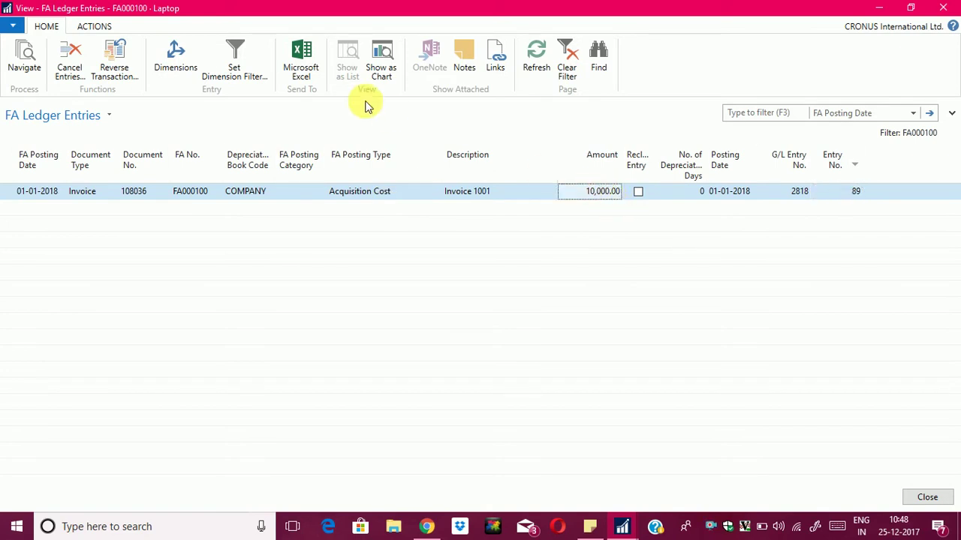
Navigate from the FA ledger entry to its related G/L entries, sort them by Entry No. and examine the acquisition entry's G/L account.
click(24, 66)
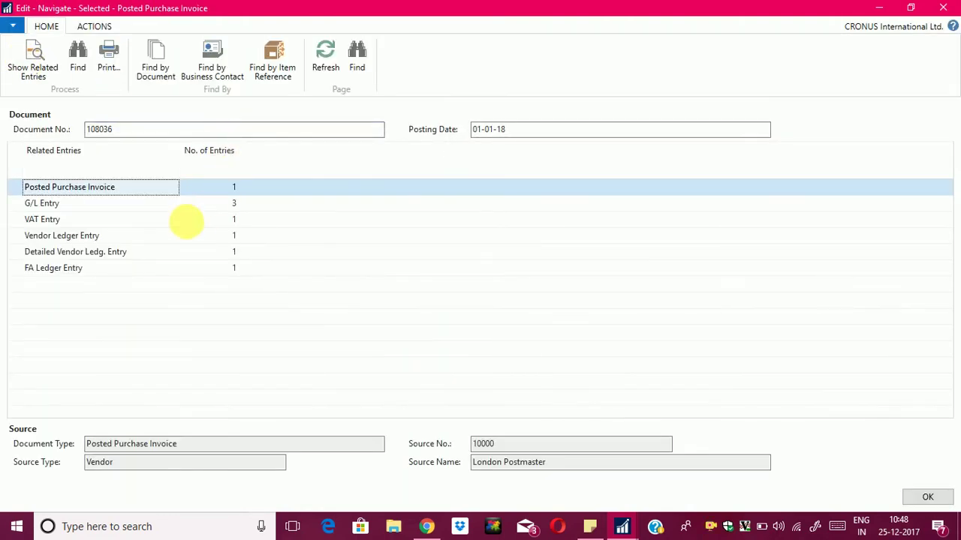
click(233, 208)
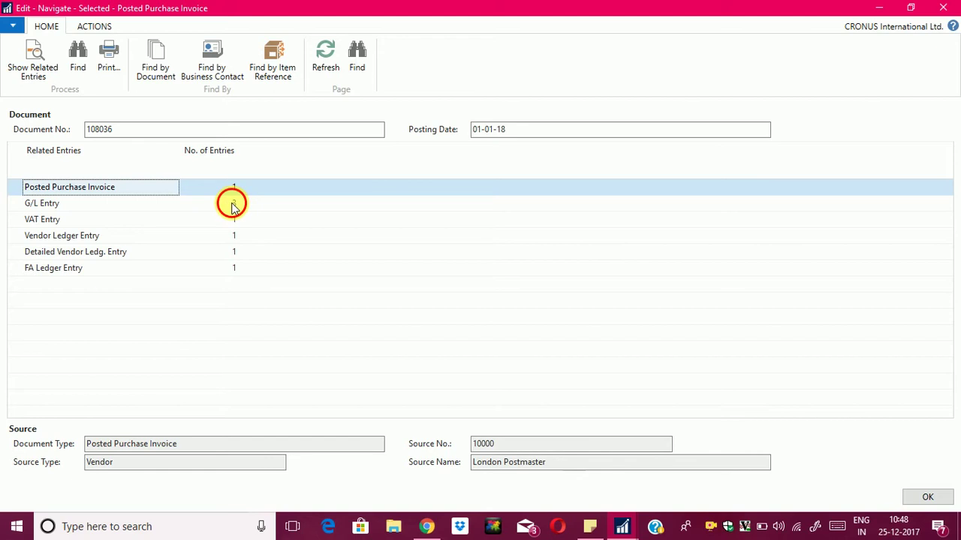
click(233, 207)
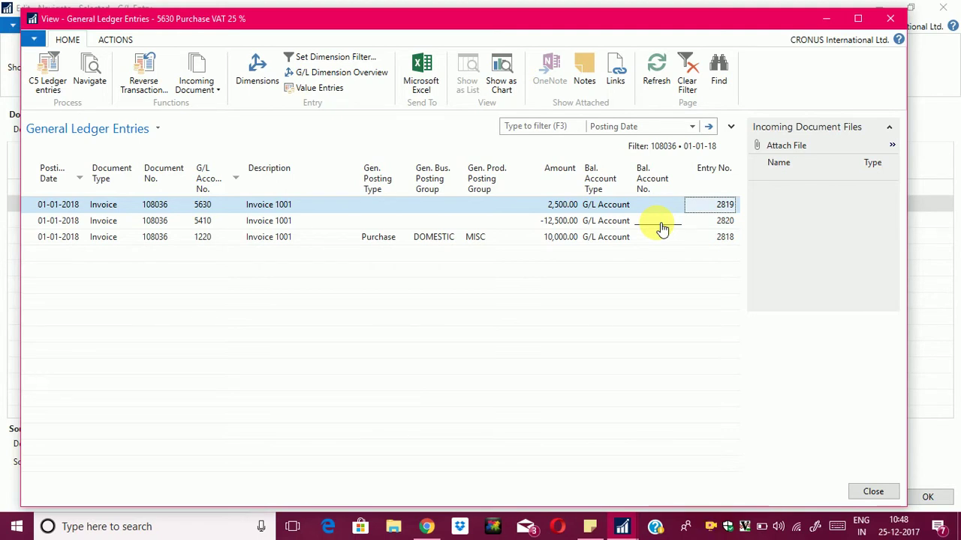
click(734, 176)
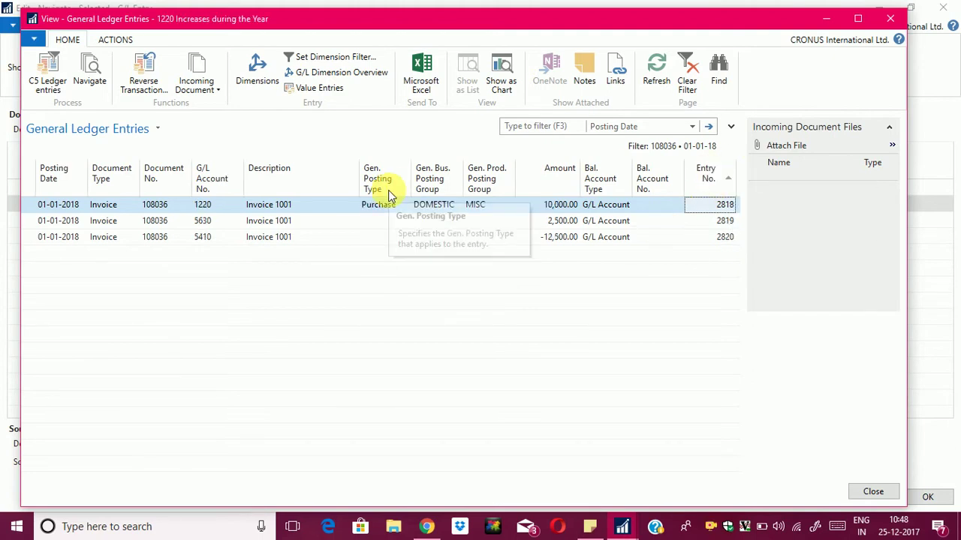
click(227, 211)
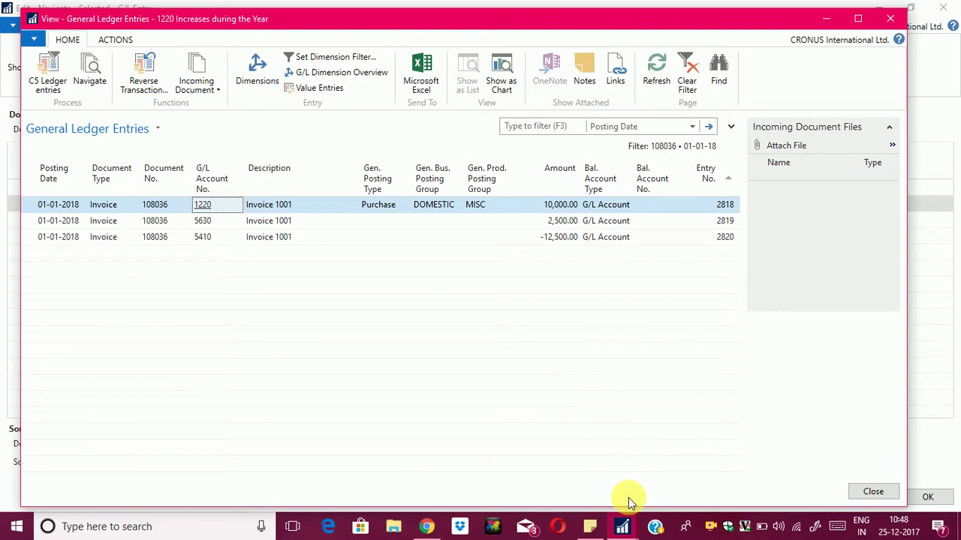
Return to the Laptop's fixed asset card, open the full FA Posting Groups list and check the MACHINERY group's Acquisition Cost Account.
click(623, 527)
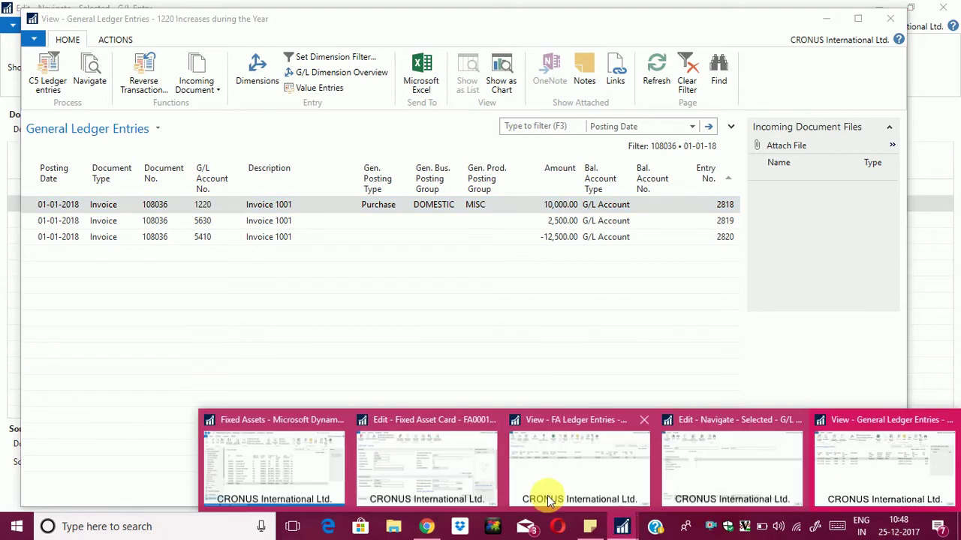
click(443, 468)
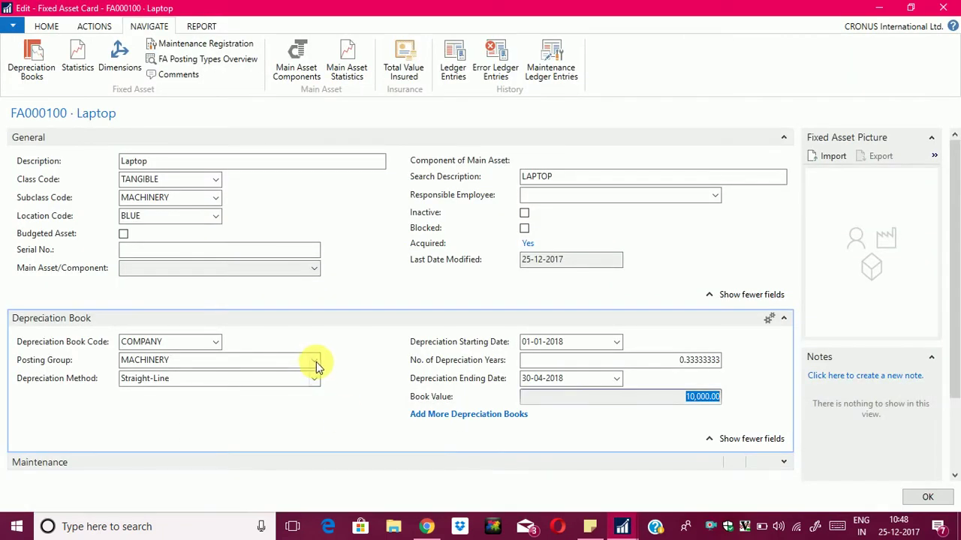
click(314, 361)
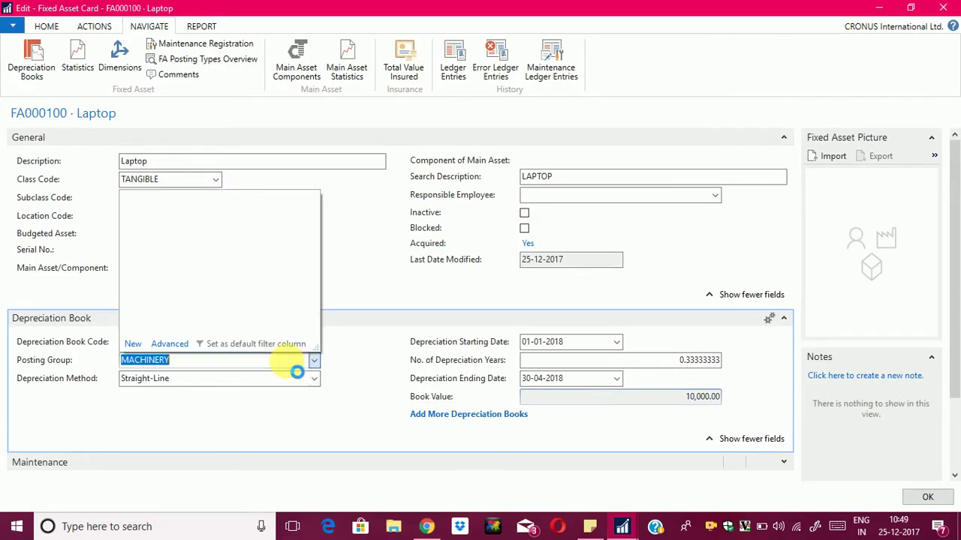
click(178, 347)
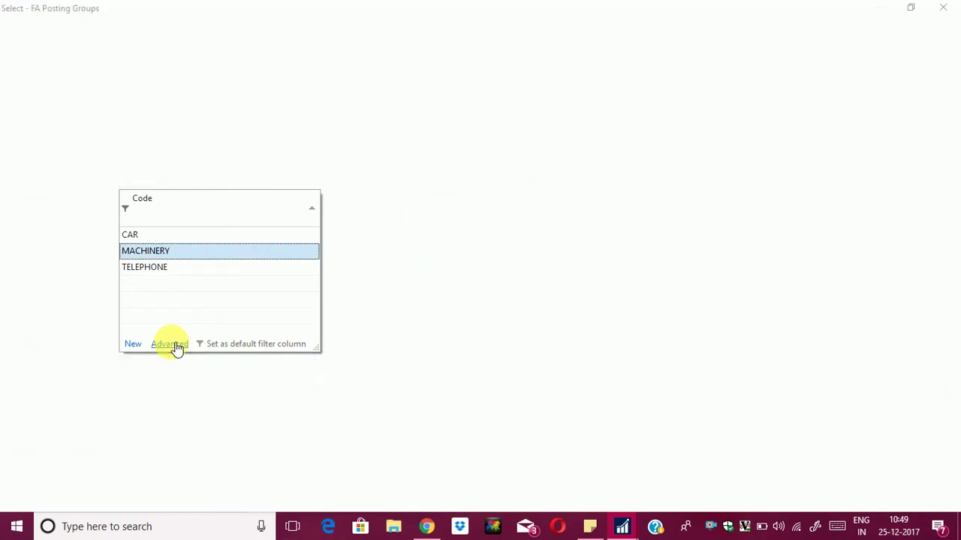
drag(133, 168, 162, 171)
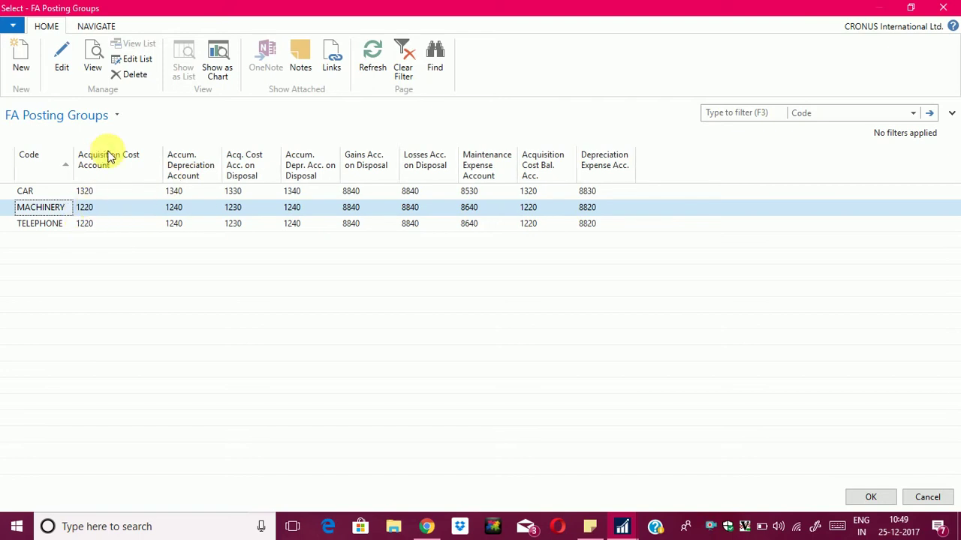
click(87, 211)
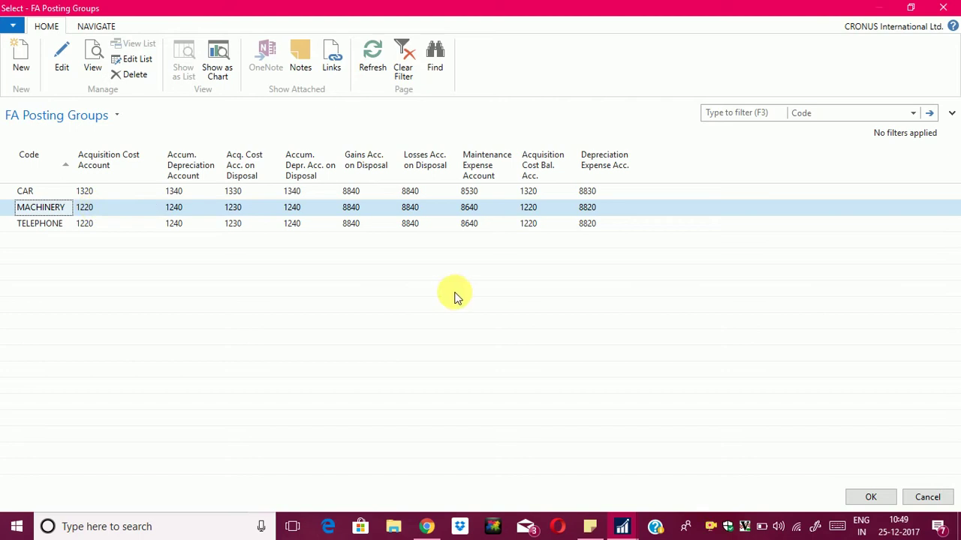
Return to the general ledger entries and look up the G/L account of the second invoice entry.
click(621, 531)
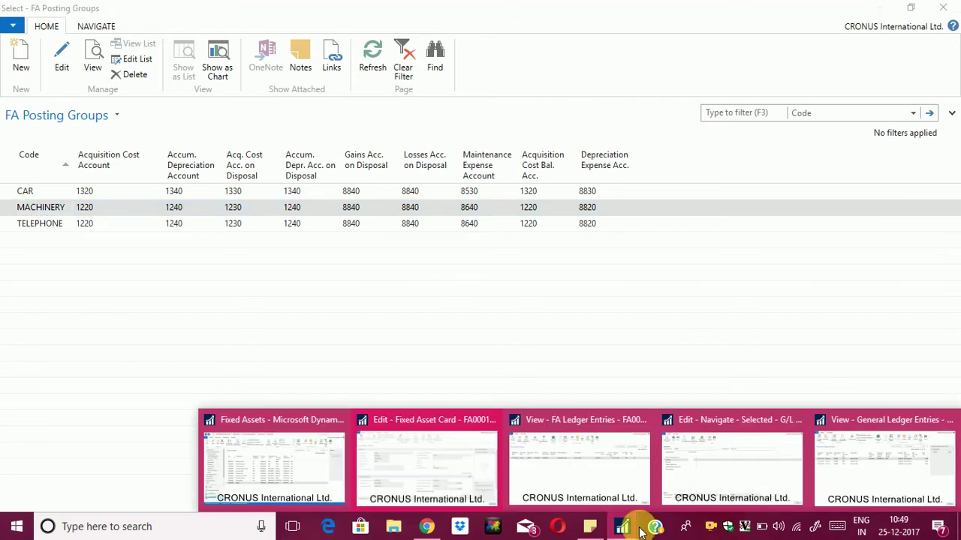
click(875, 471)
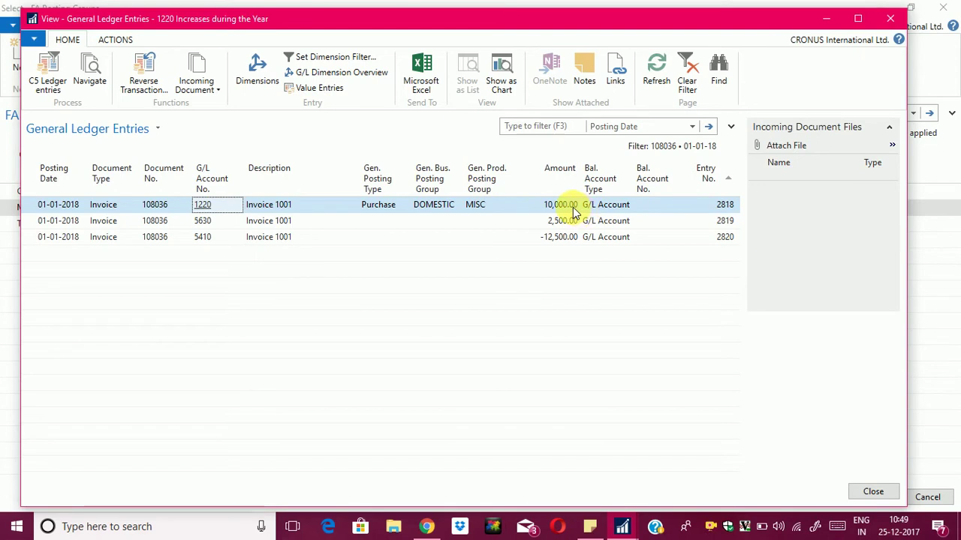
click(215, 225)
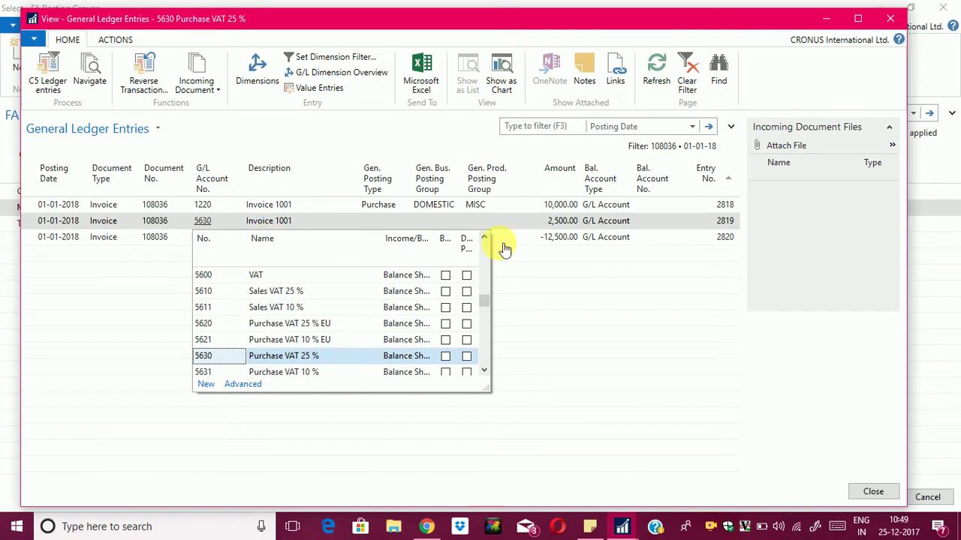
Switch to the Fixed Assets list and open VAT Posting Setup by searching for "vat posting set".
click(620, 528)
click(251, 451)
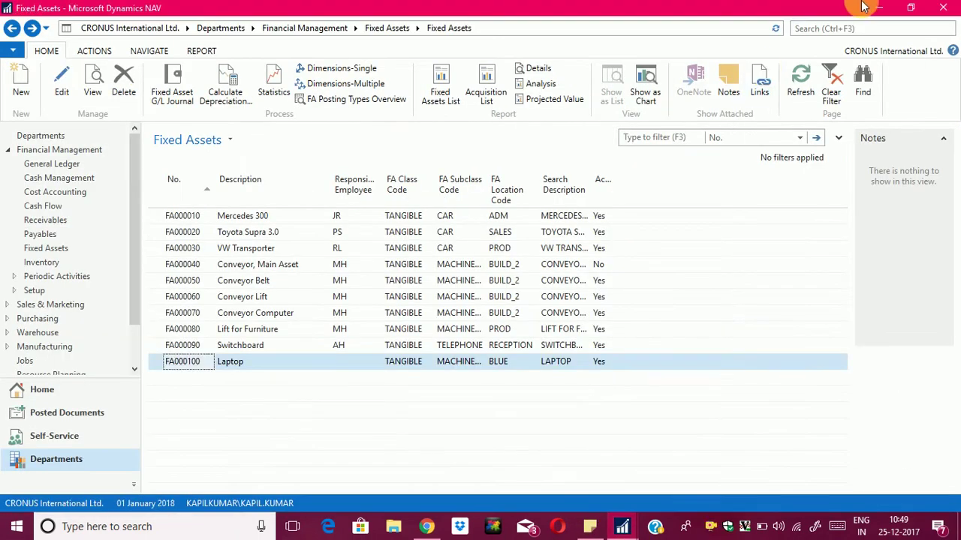
click(841, 30)
text(vat posting set)
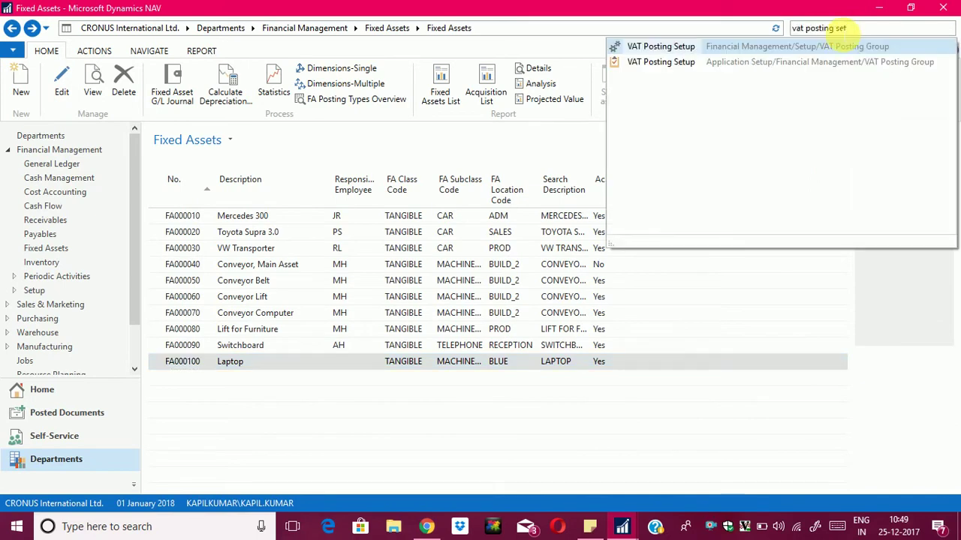
key(Return)
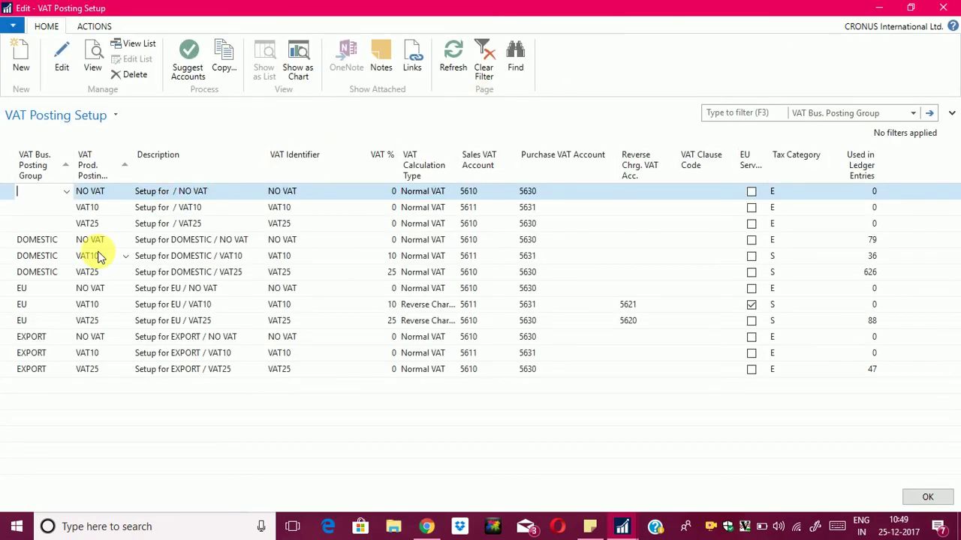
Filter the VAT posting setup to the DOMESTIC business group and check the VAT25 line's Purchase VAT Account.
click(54, 259)
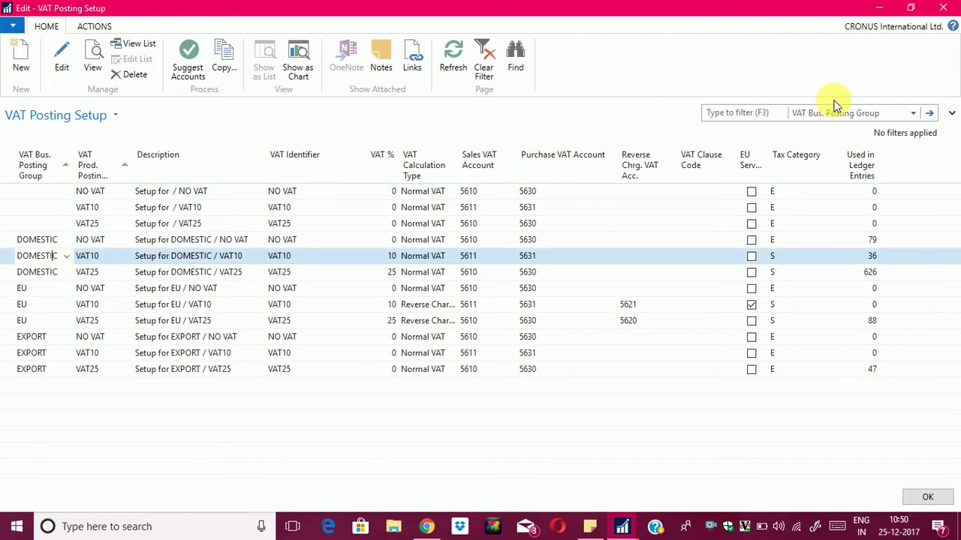
key(alt+F3)
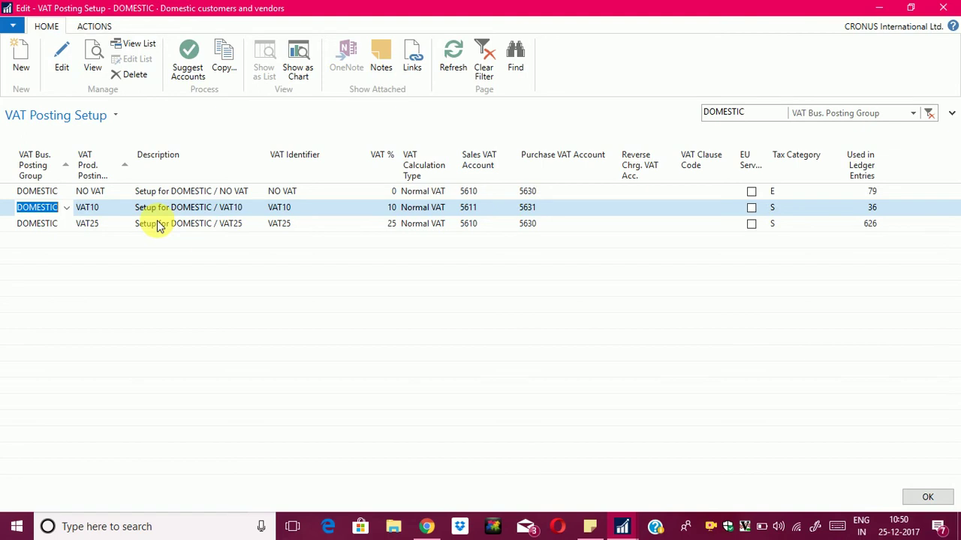
click(52, 223)
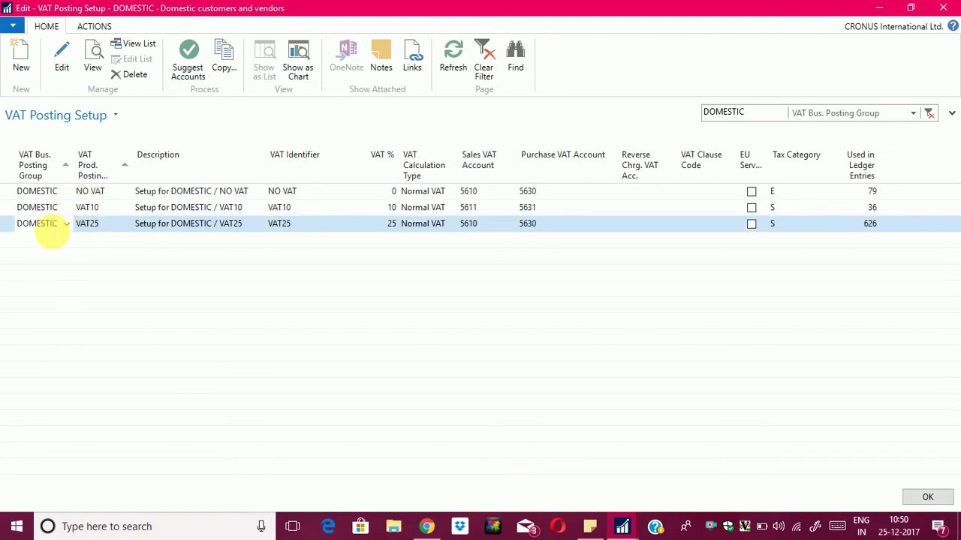
click(114, 226)
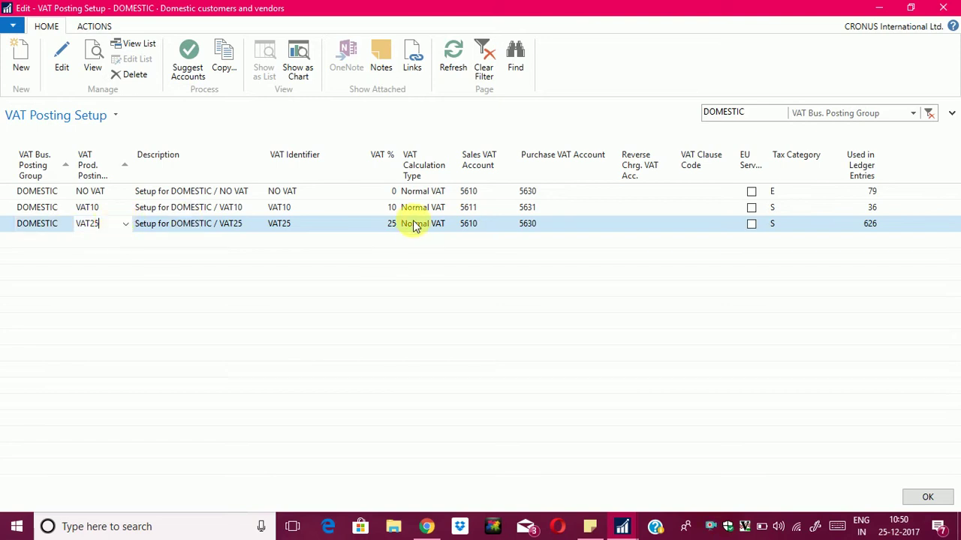
click(556, 223)
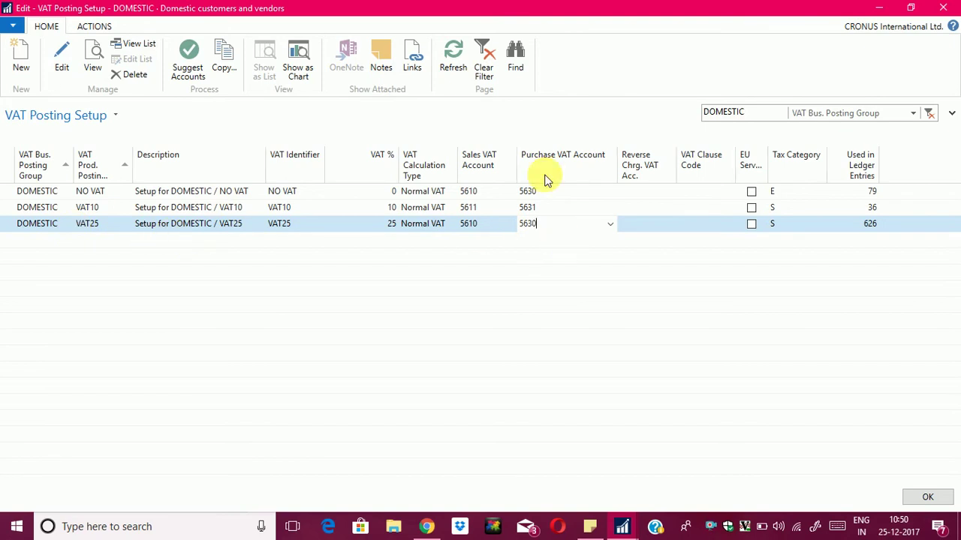
click(546, 225)
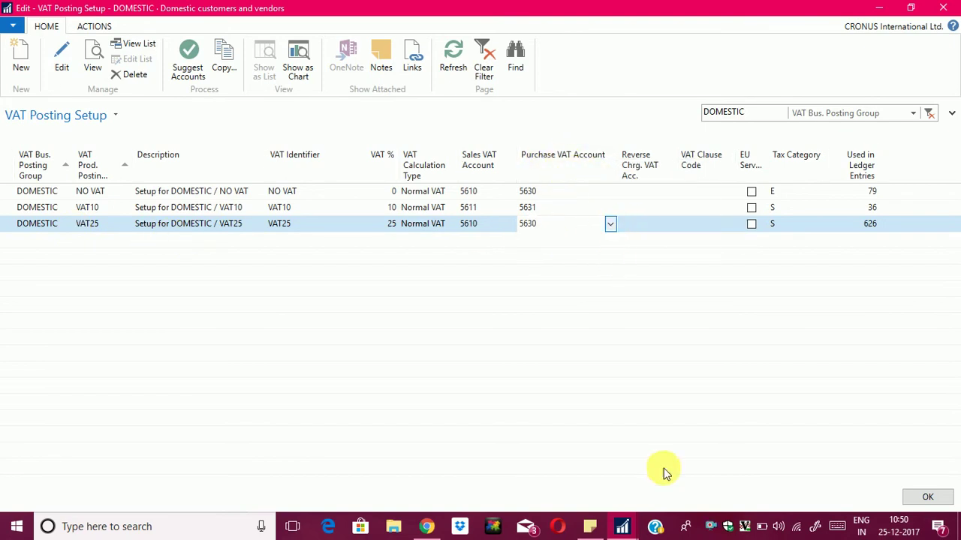
Return to the general ledger entries, look up the third entry's G/L account and compare its amount with the first two entries.
click(622, 529)
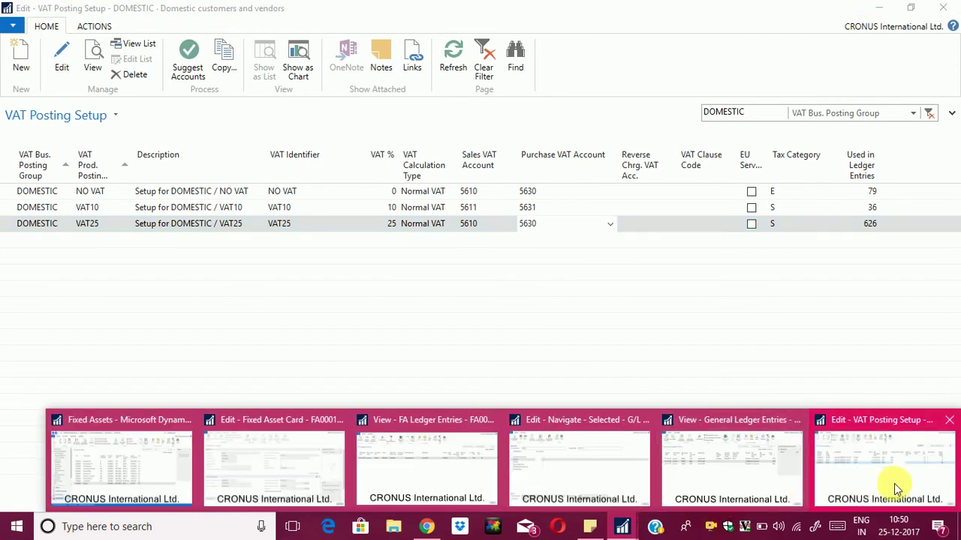
click(728, 474)
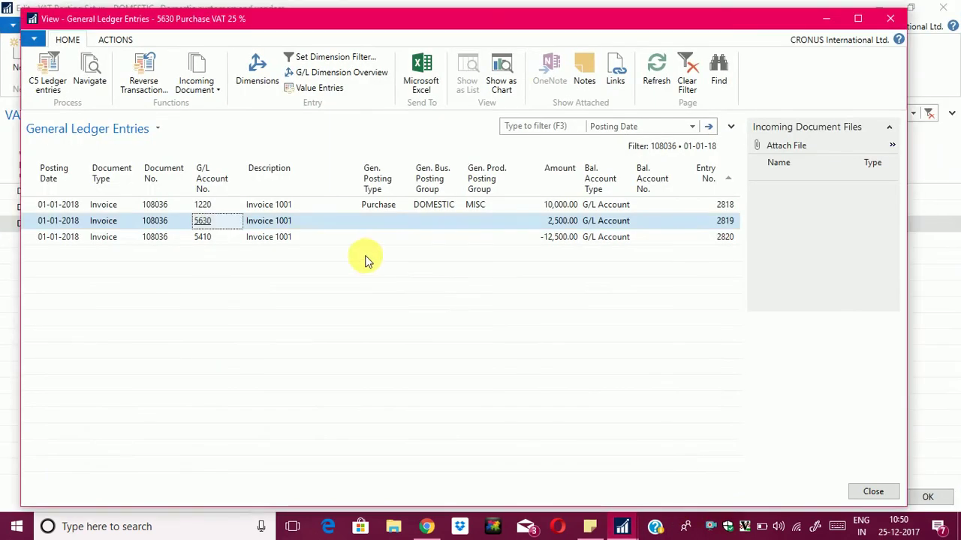
click(210, 239)
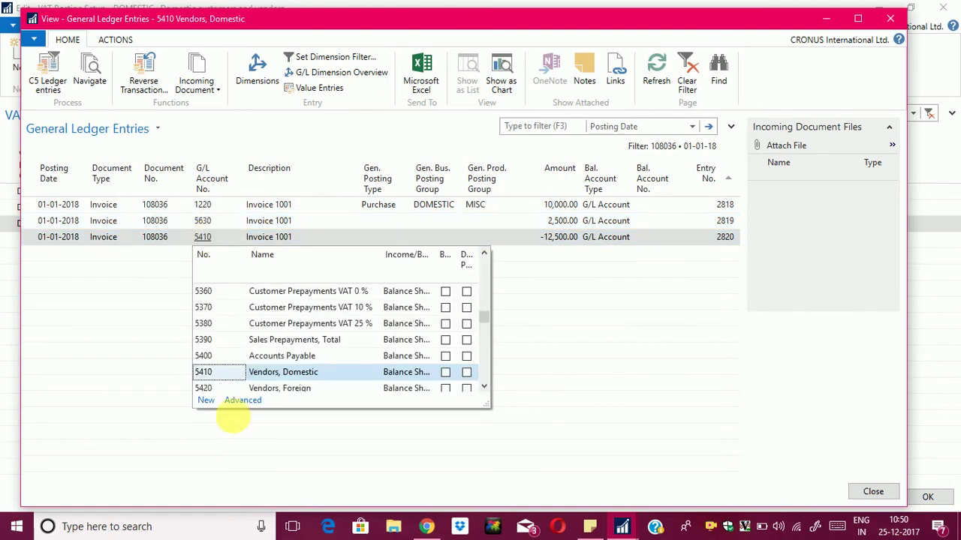
click(550, 248)
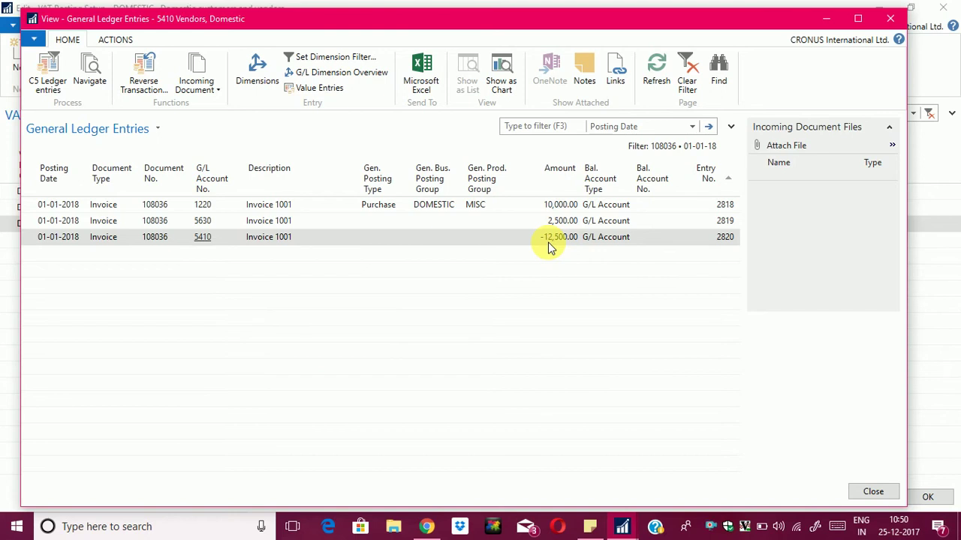
click(568, 204)
shift+click(567, 222)
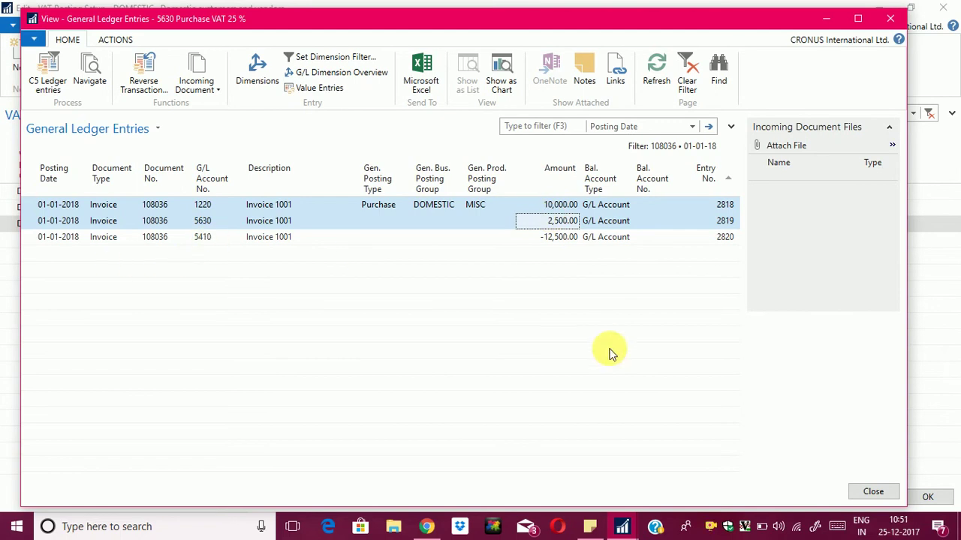
Close the general ledger entries and VAT posting setup, and open Vendor Posting Groups by searching for "vendor post".
click(882, 489)
click(925, 497)
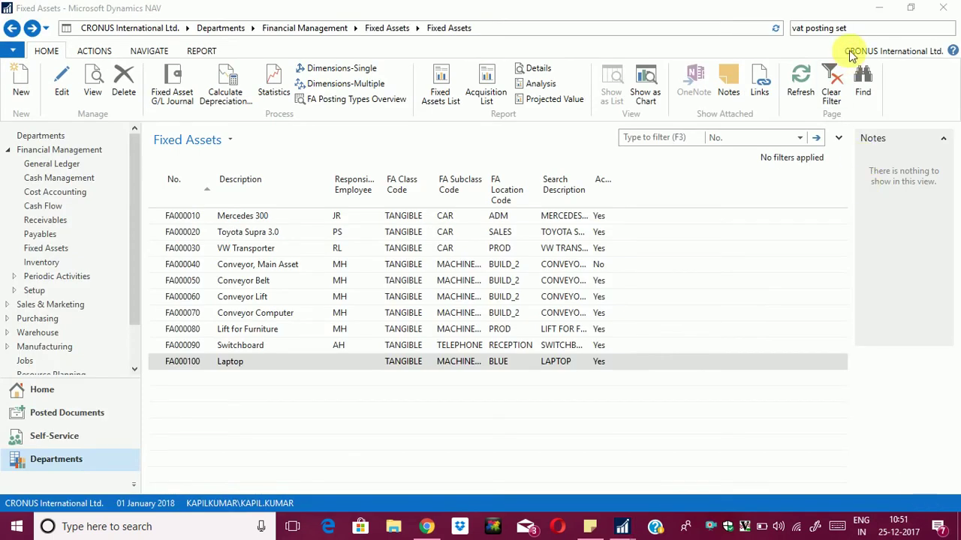
click(863, 29)
key(BackSpace)
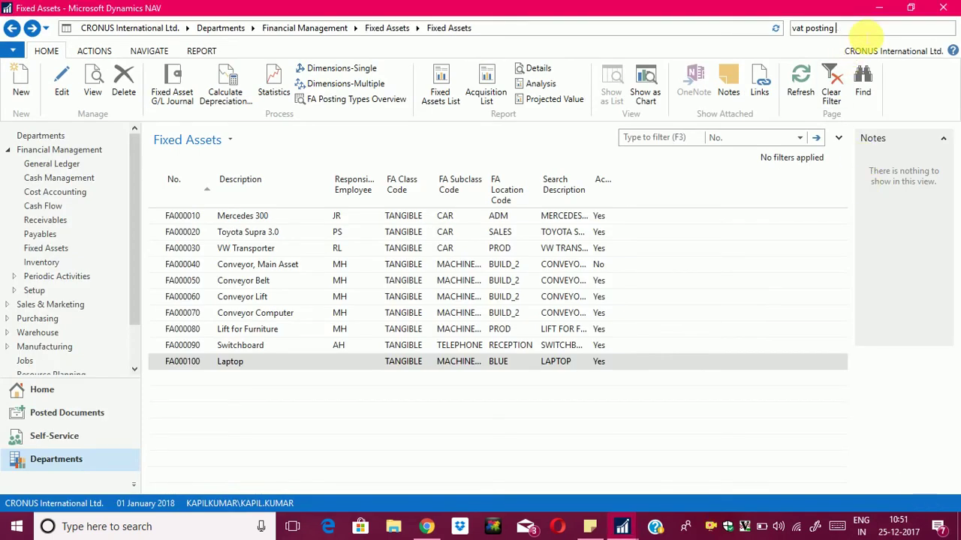
key(BackSpace)
key(BackSpace)
key(BackSpace)
key(BackSpace)
key(BackSpace)
key(BackSpace)
key(BackSpace)
key(BackSpace)
key(BackSpace)
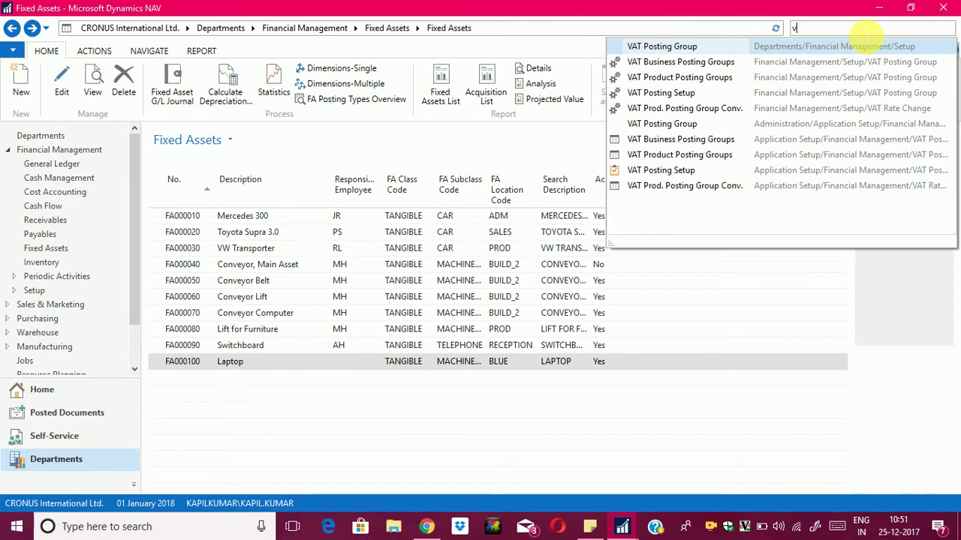
key(BackSpace)
text(endor post)
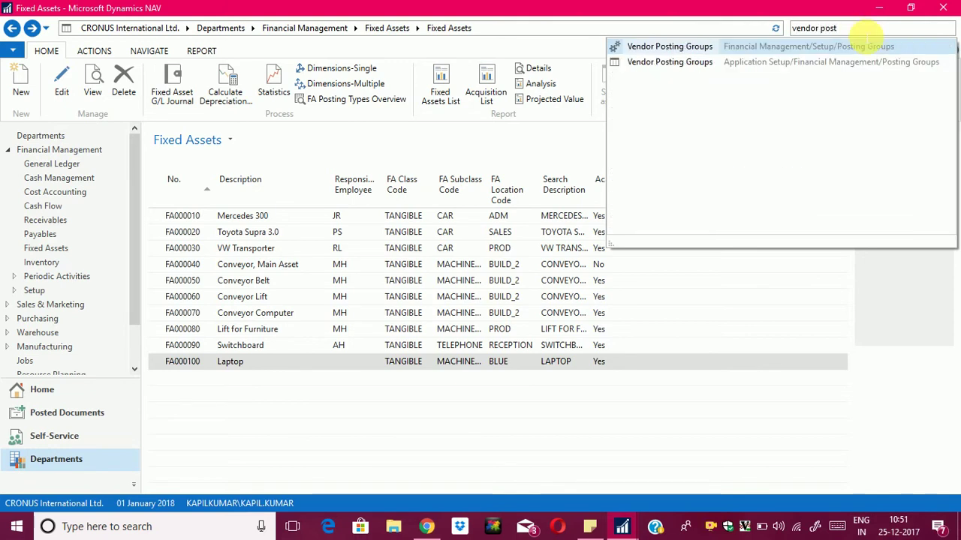
key(Return)
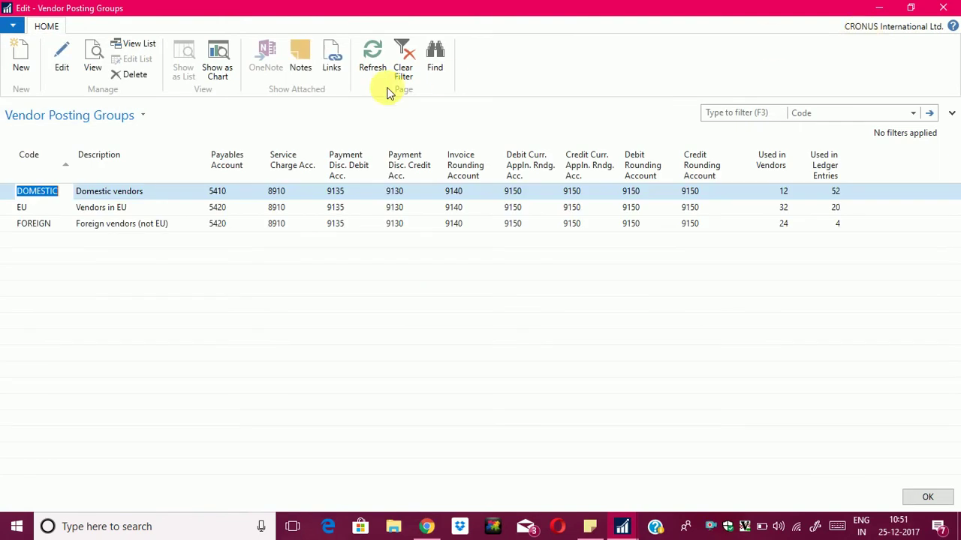
Check the Payables Account of the DOMESTIC vendor posting group and close the list.
click(57, 196)
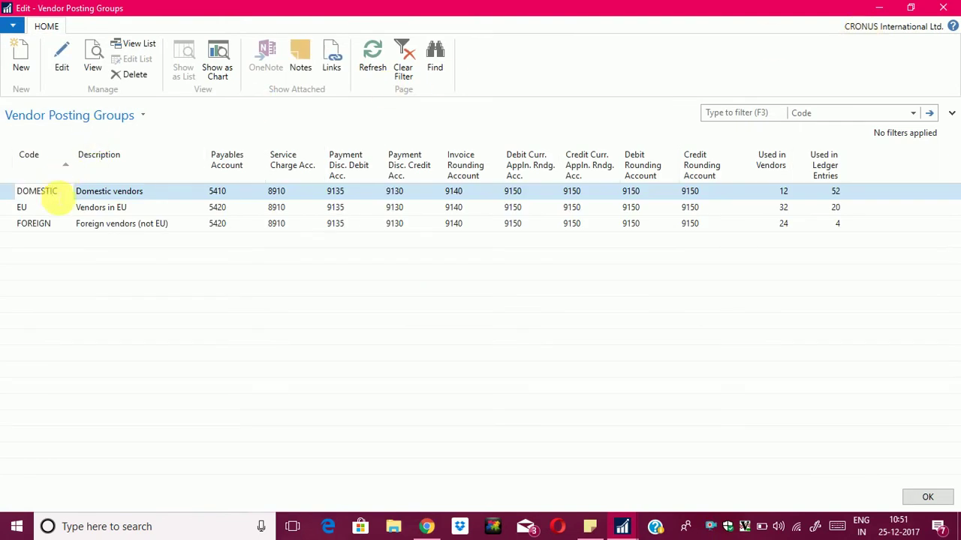
click(226, 195)
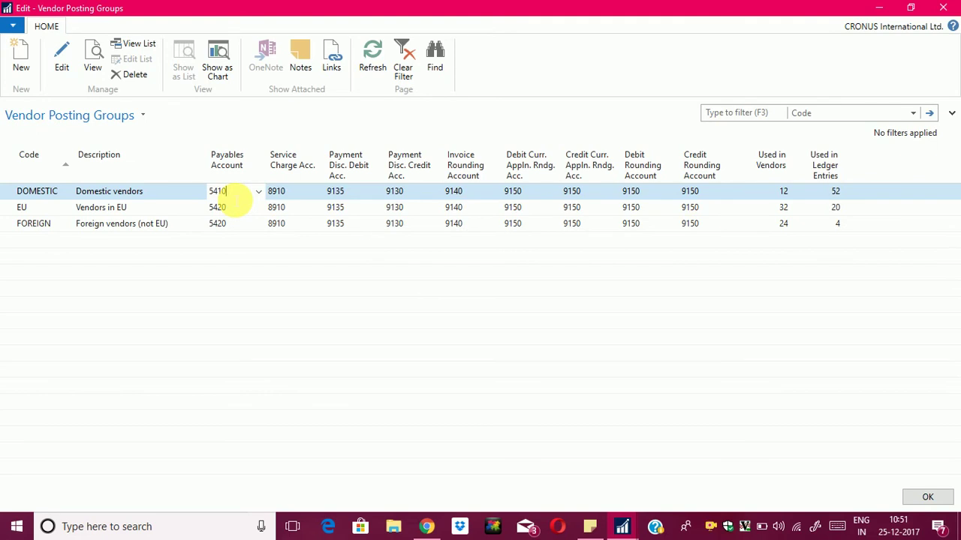
click(926, 498)
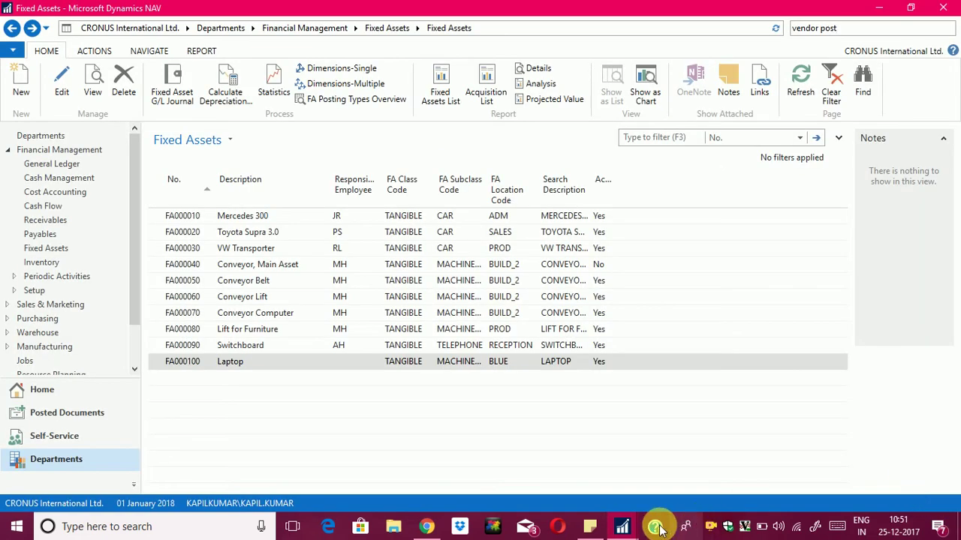
Switch to the sticky note and review the Part 1 topics on acquisition setups, purchase invoice and G/L impact by highlighting them.
click(623, 529)
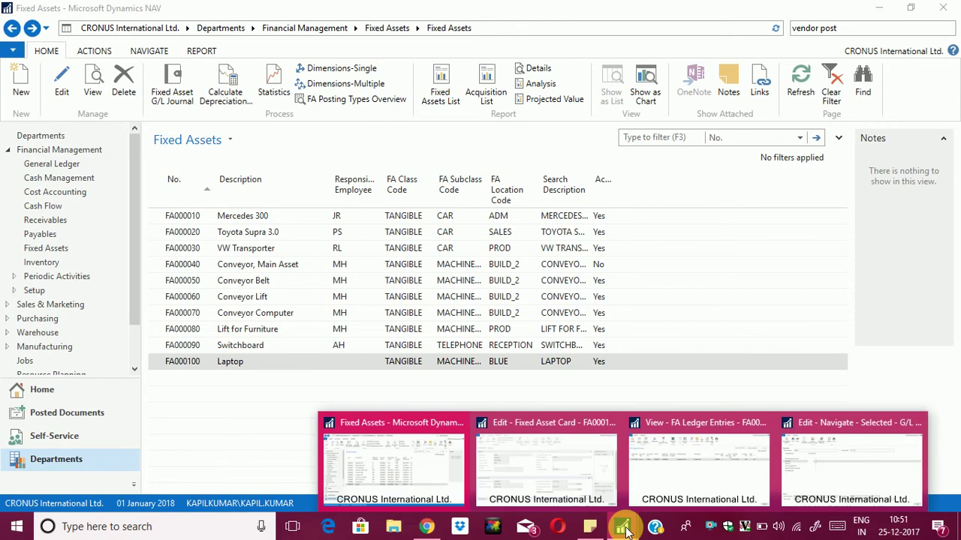
click(590, 526)
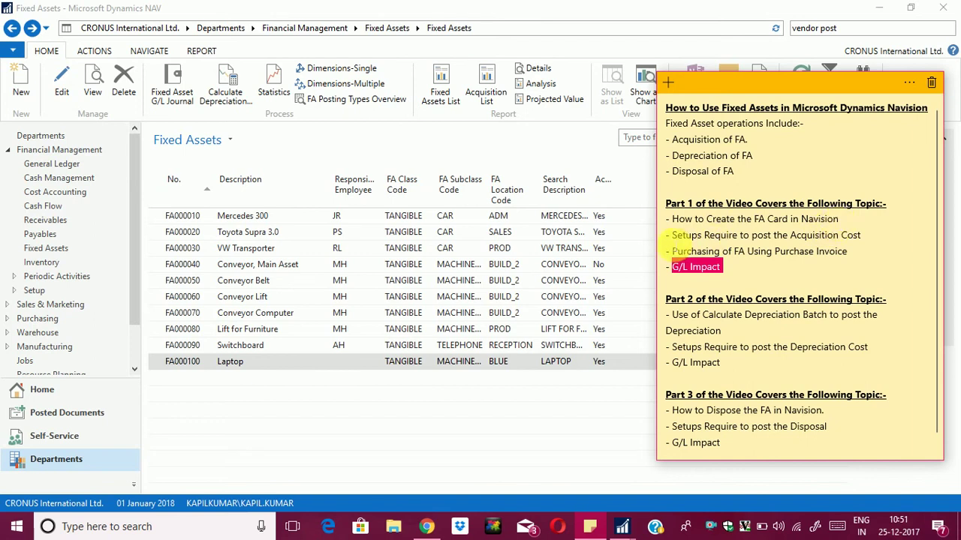
drag(672, 236, 874, 238)
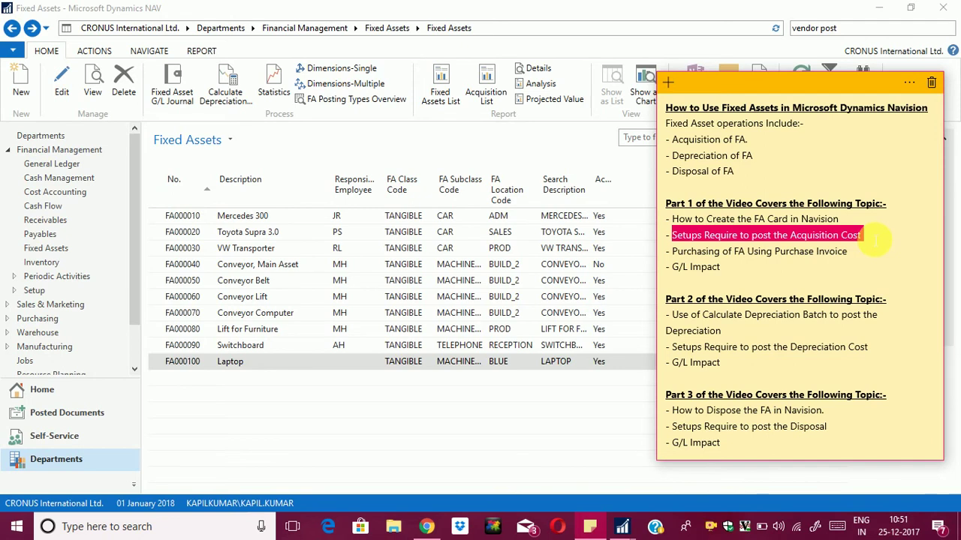
drag(673, 252, 731, 274)
click(672, 267)
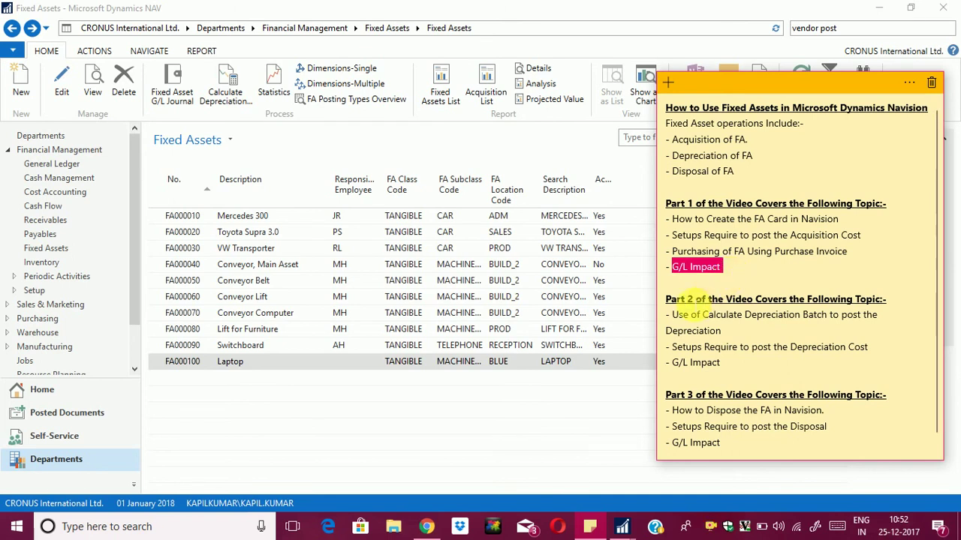
Highlight the depreciation batch topic under Part 2 and the disposal topic under Part 3 of the sticky note, and return to the Fixed Assets list.
click(688, 299)
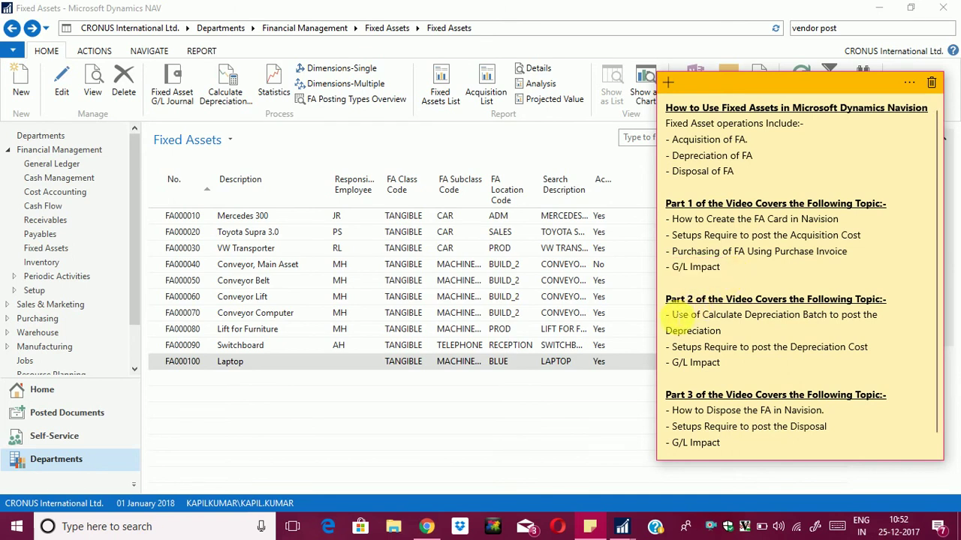
drag(672, 315, 763, 314)
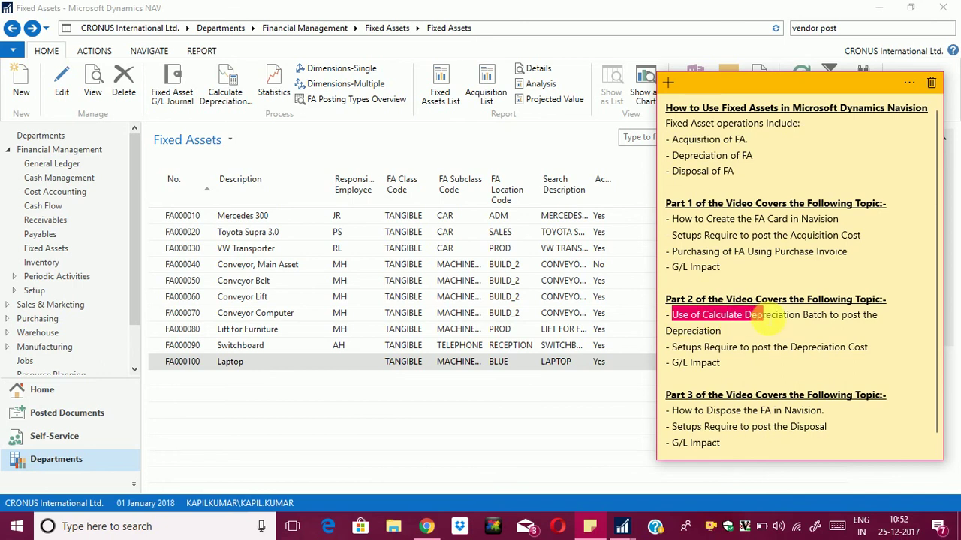
drag(678, 411, 797, 413)
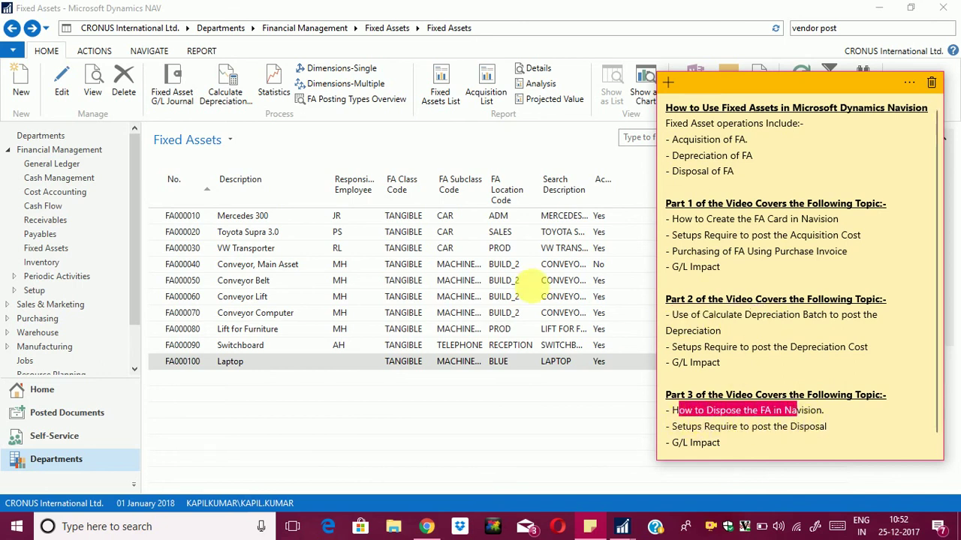
click(328, 284)
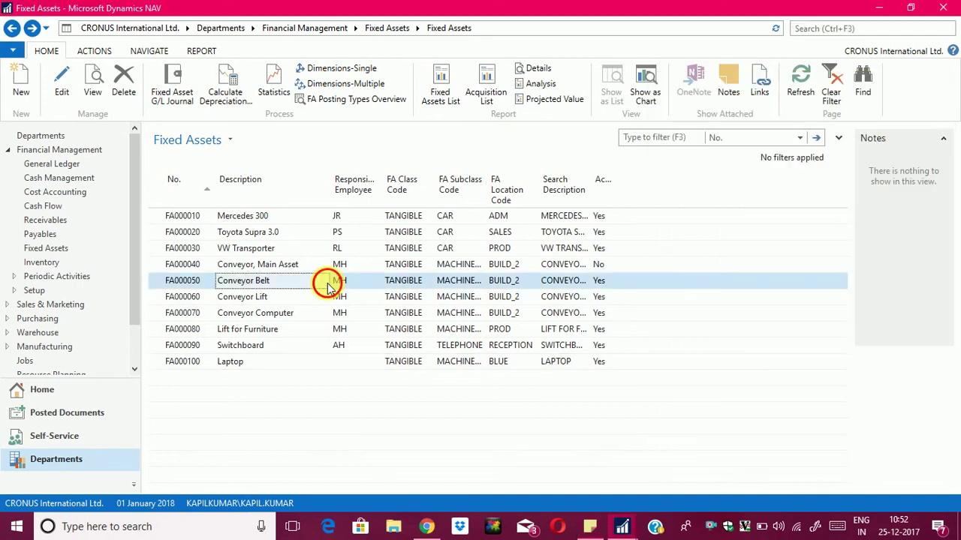
right_click(710, 528)
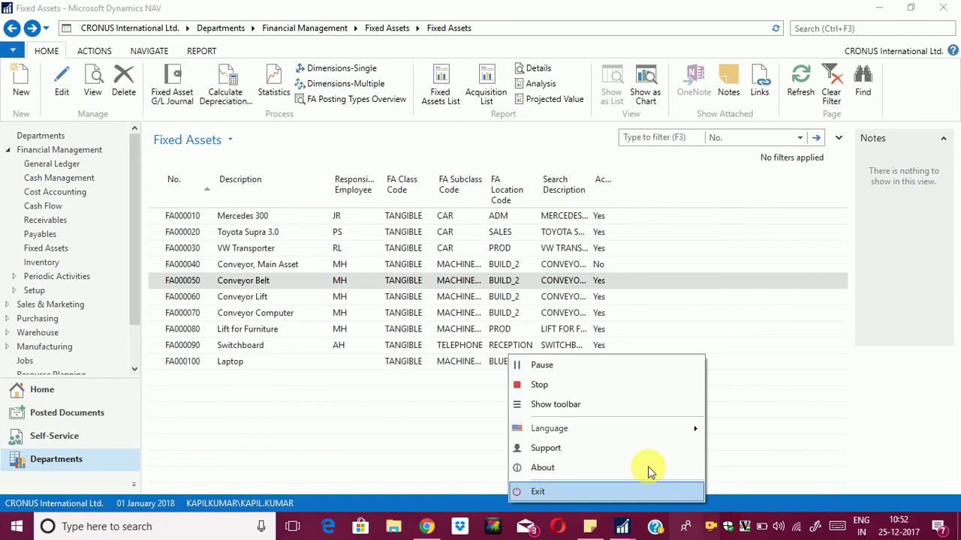
mouse_move(627, 437)
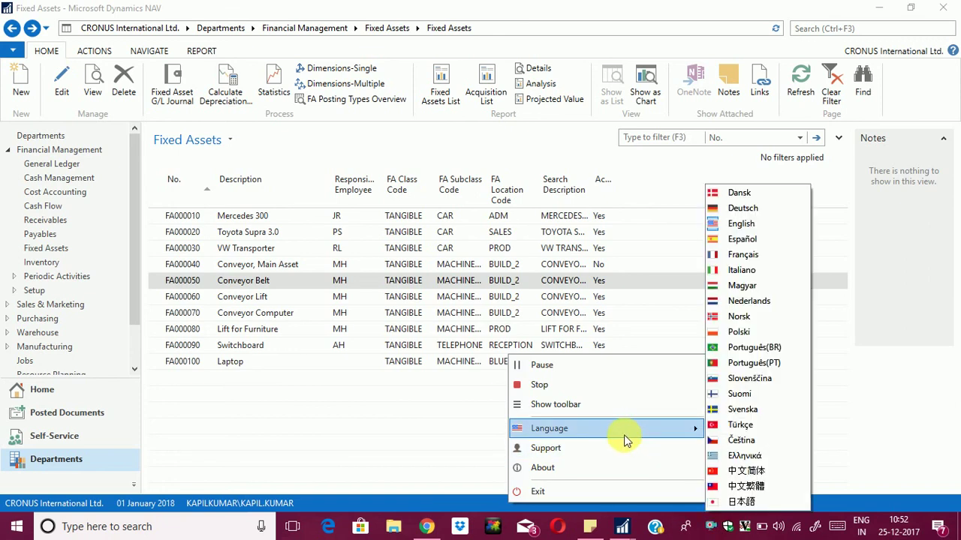